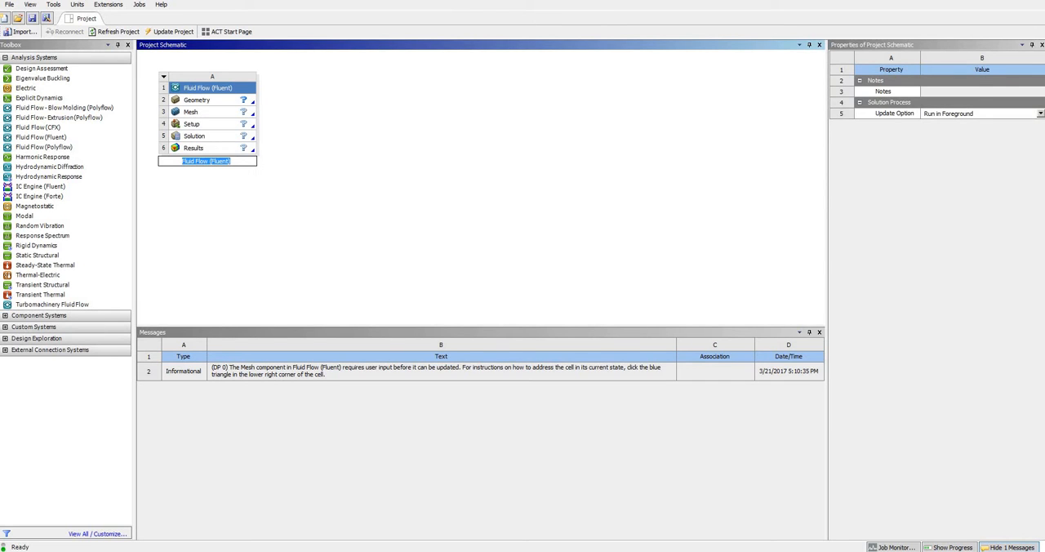
Open the Fluent system's geometry in SpaceClaim, dismiss the welcome window and place the sketch grid on the XY plane.
double_click(197, 100)
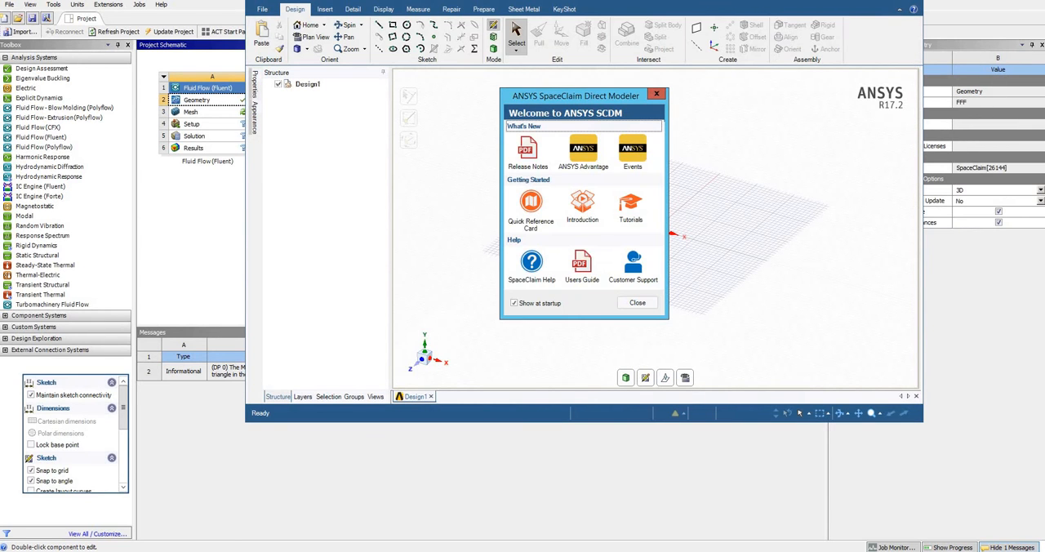
click(656, 94)
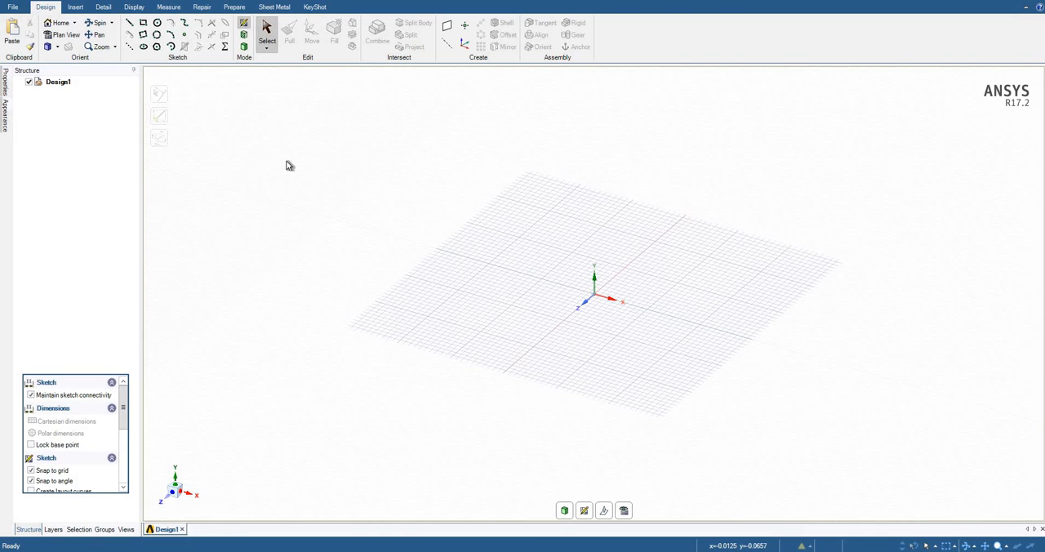
right_click(662, 285)
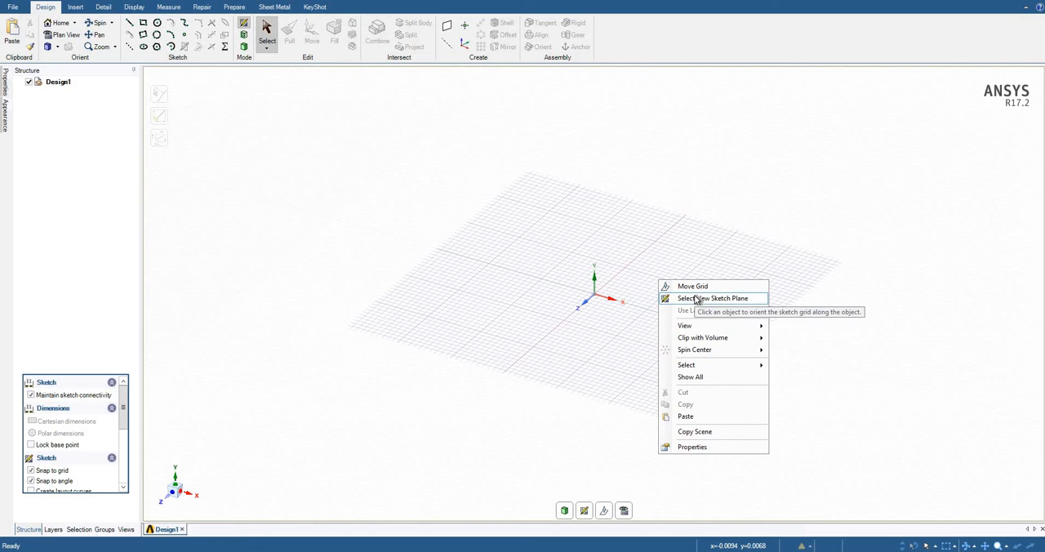
click(696, 298)
click(653, 292)
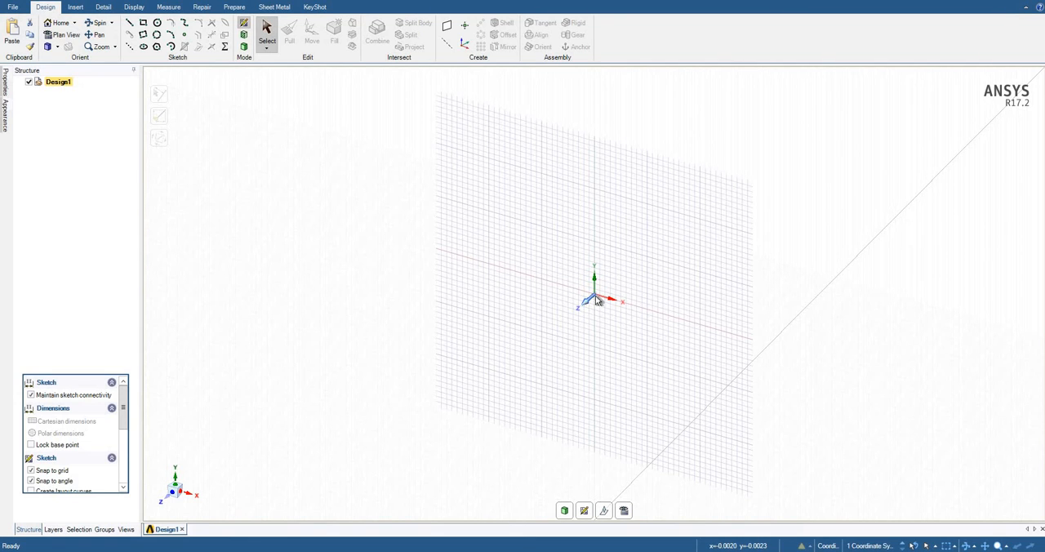
click(169, 495)
scroll(604, 294, up, 3)
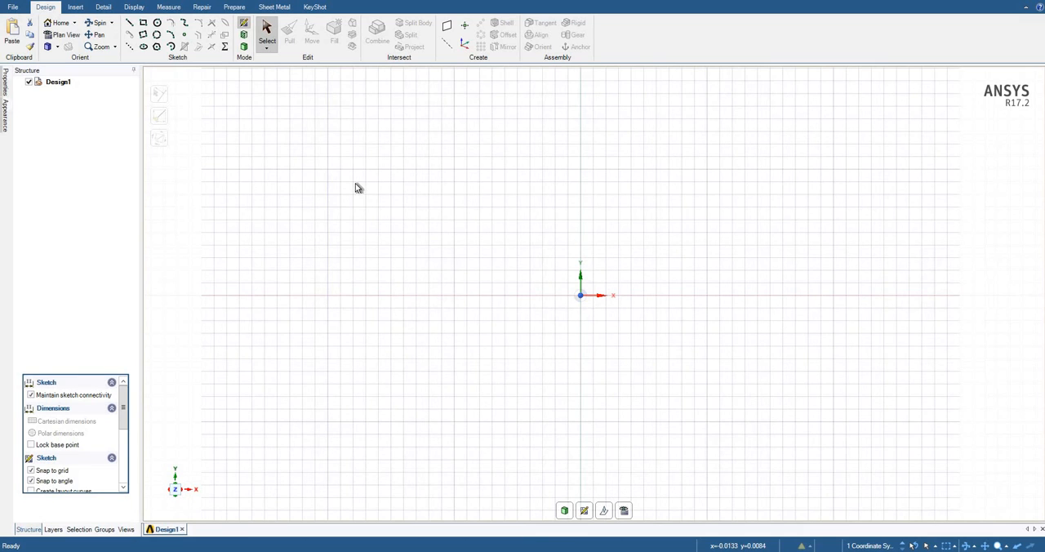
Check the document's unit settings in the SpaceClaim options without changing them.
click(15, 7)
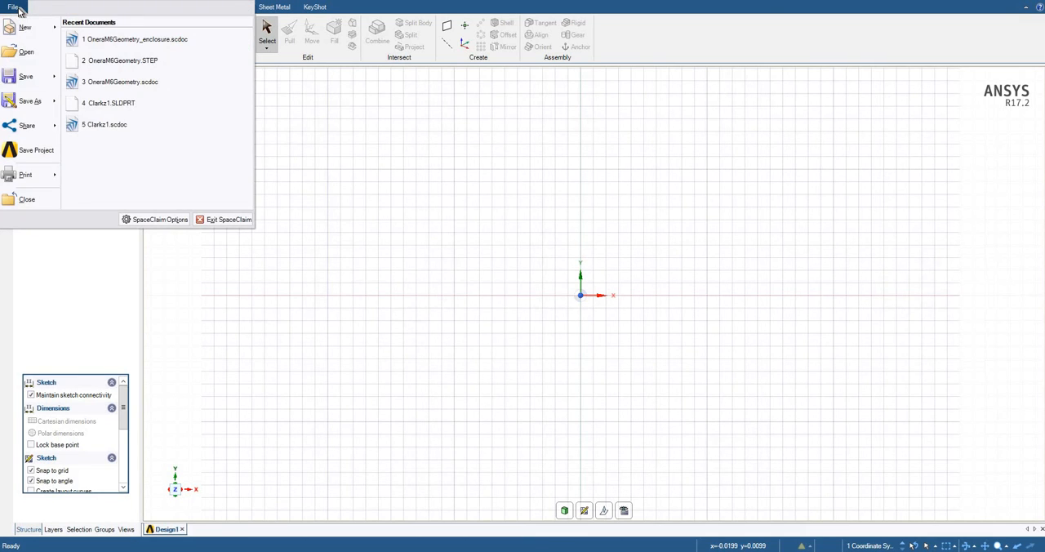
click(144, 222)
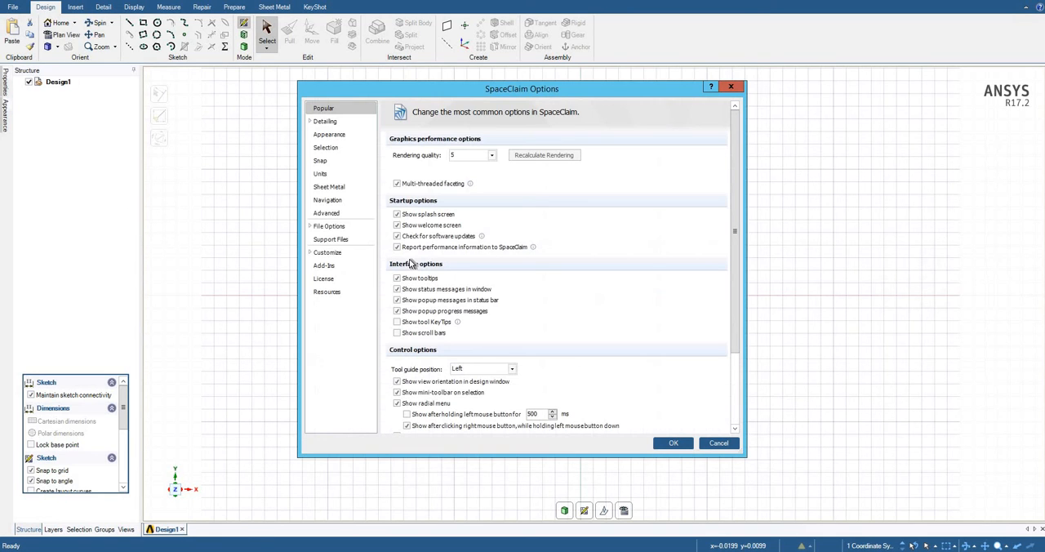
click(321, 173)
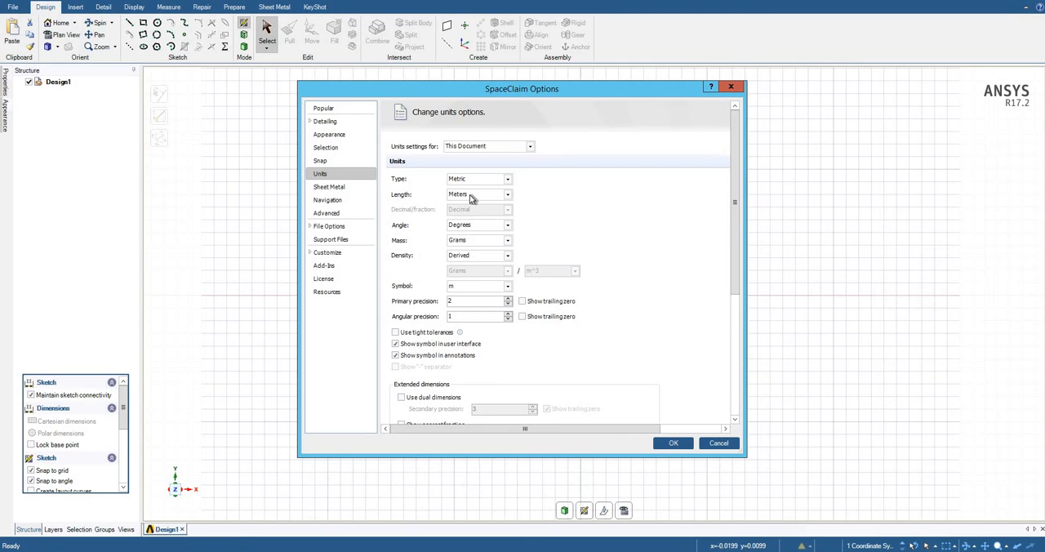
click(716, 445)
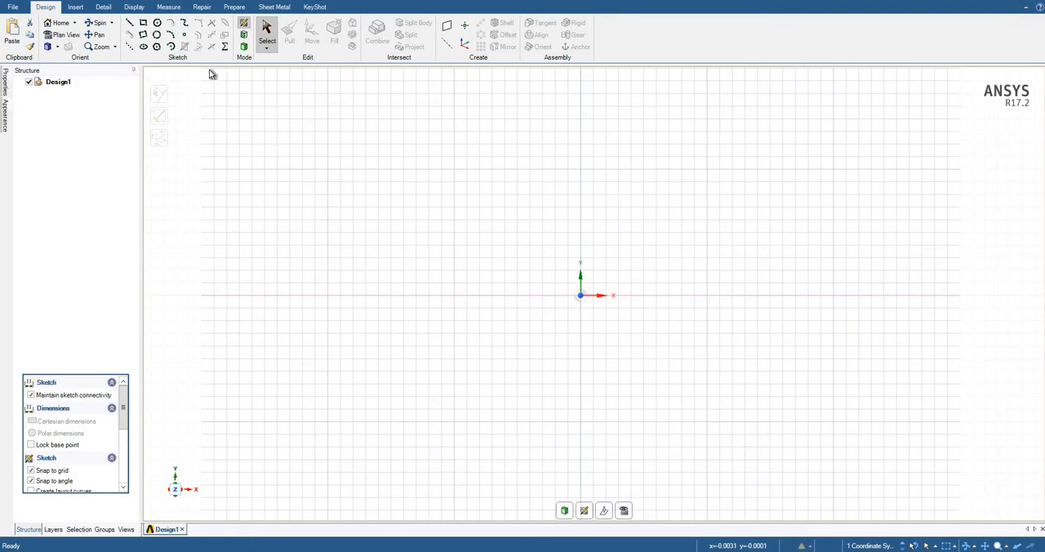
Sketch a rectangle starting at the origin, 0.1 m high along Y and 3 m long along X.
click(144, 24)
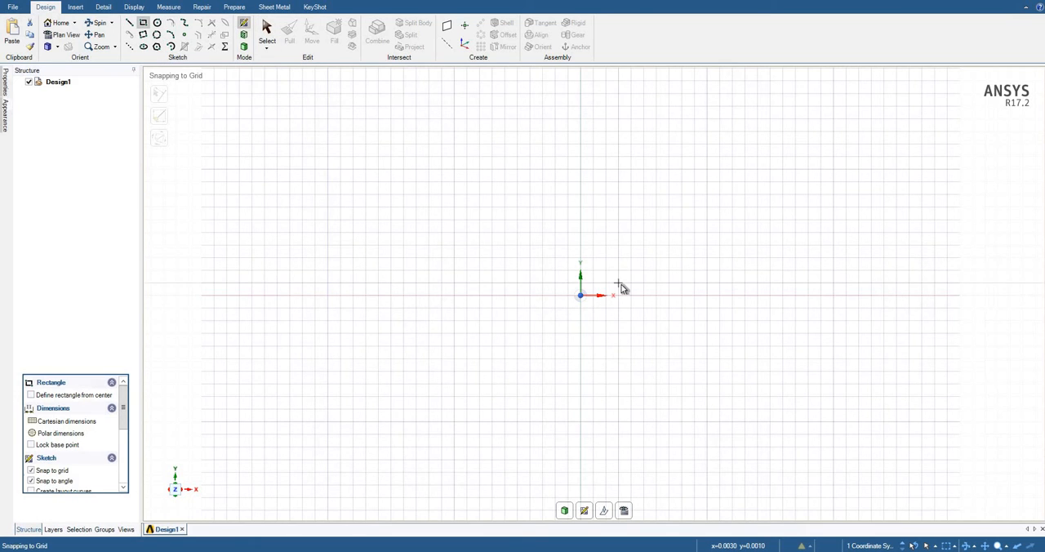
scroll(597, 302, down, 3)
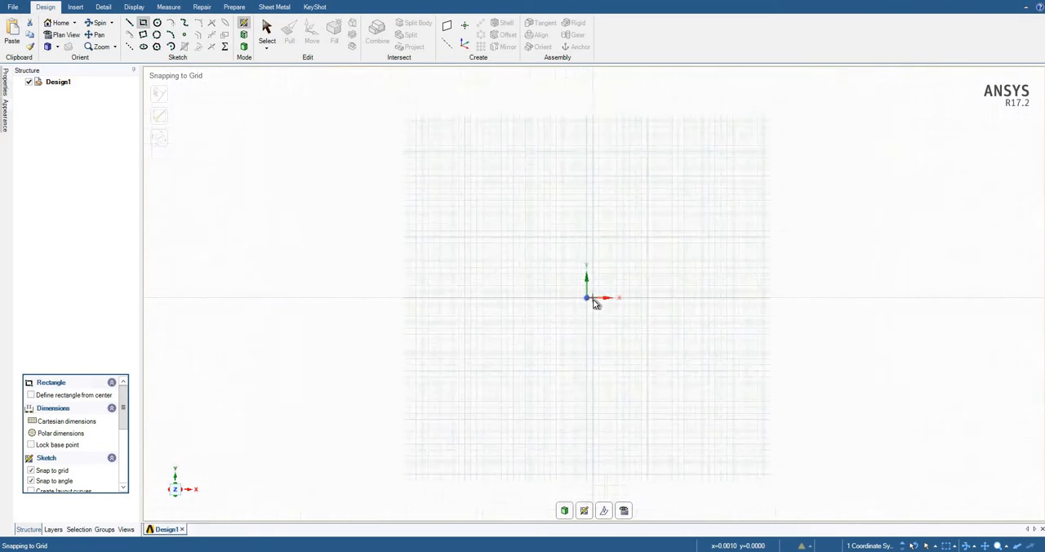
click(586, 298)
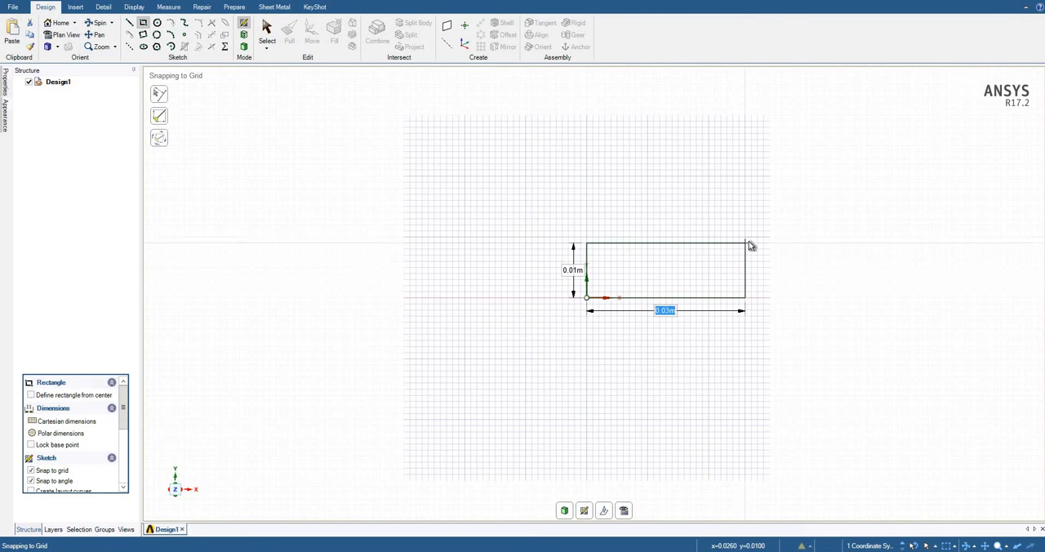
click(742, 254)
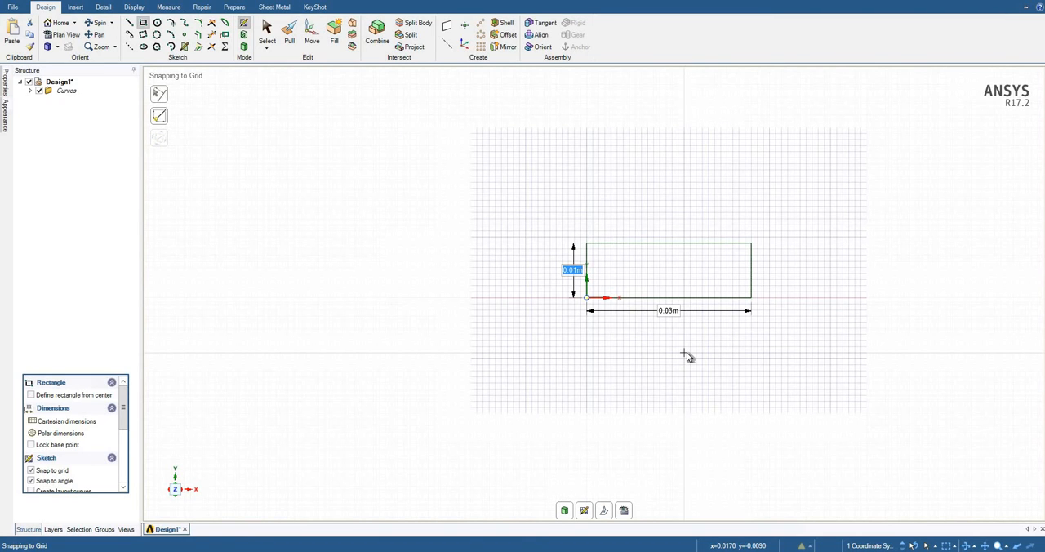
text(1)
key(Tab)
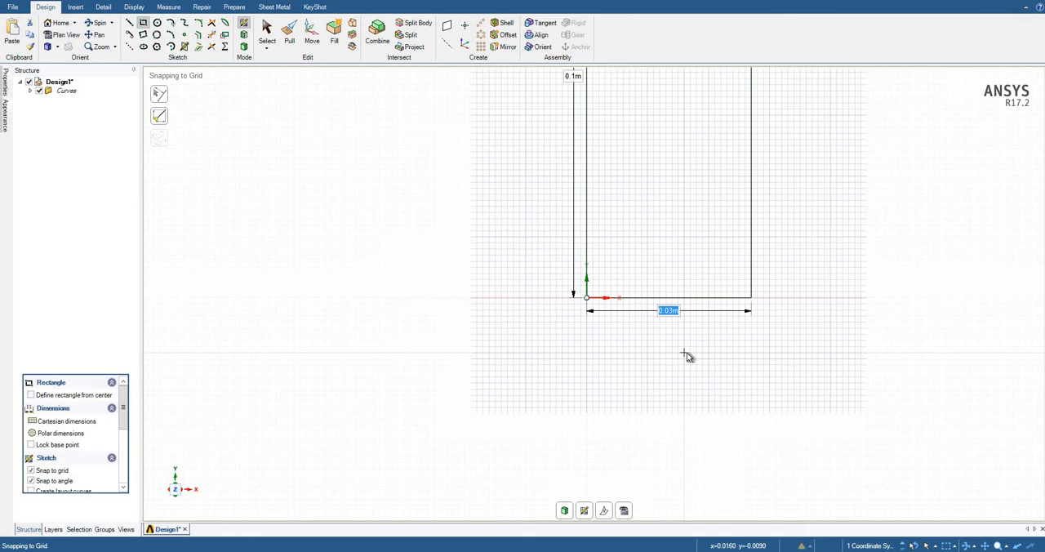
text(3)
key(Return)
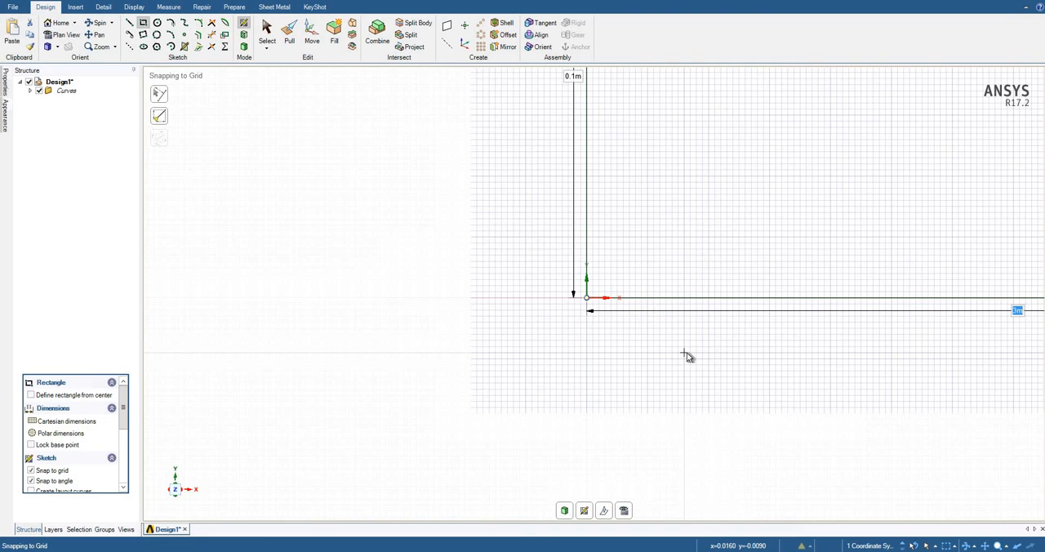
scroll(683, 353, down, 3)
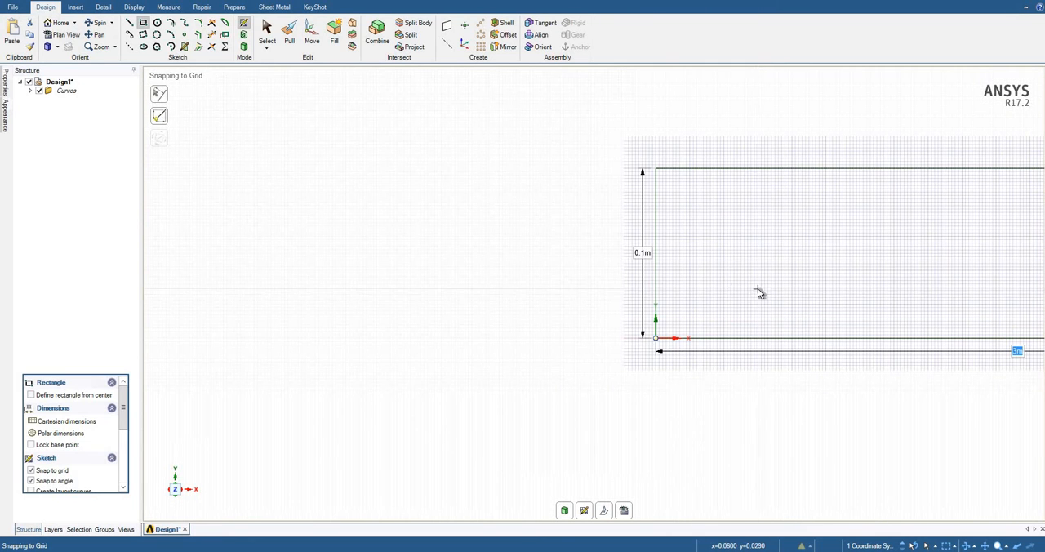
click(57, 23)
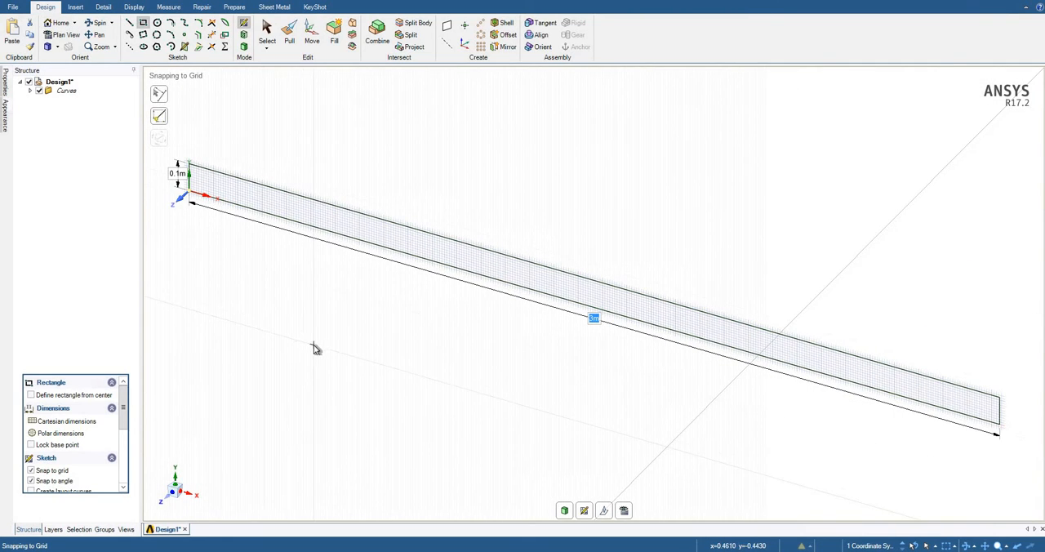
click(64, 36)
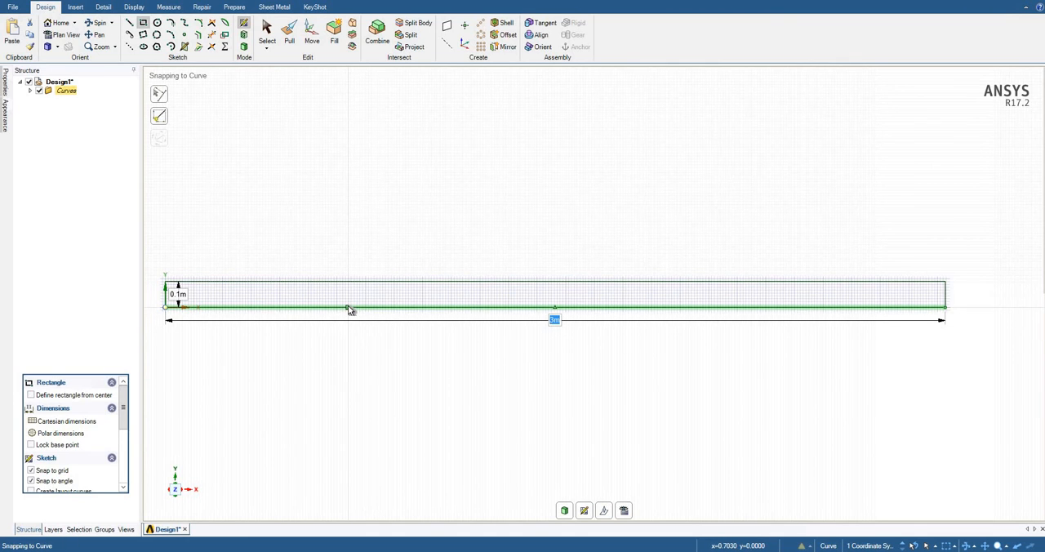
Fill the rectangle's closed loop of sketch curves to create a flat surface.
click(272, 35)
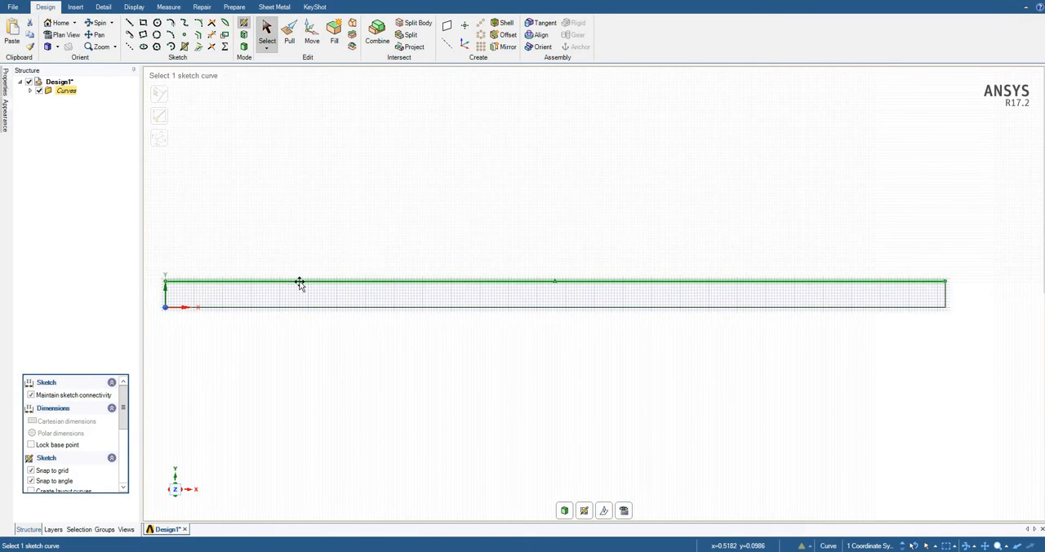
double_click(299, 284)
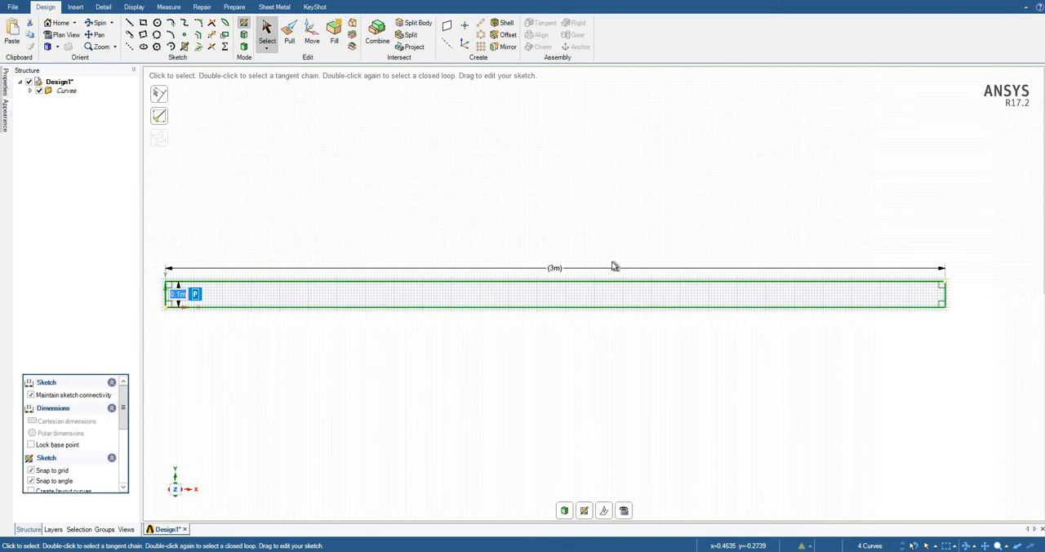
click(333, 31)
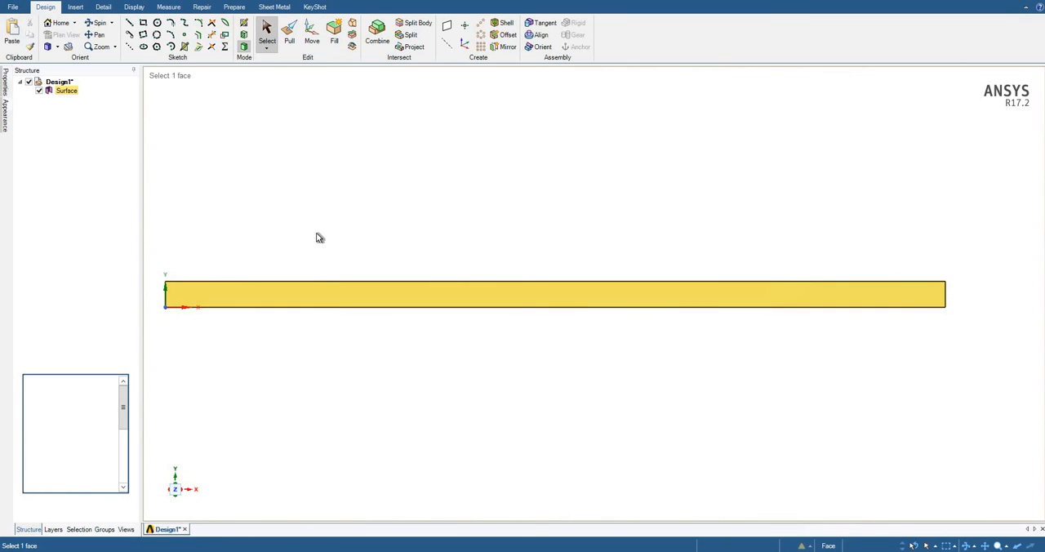
click(319, 237)
click(299, 301)
click(329, 256)
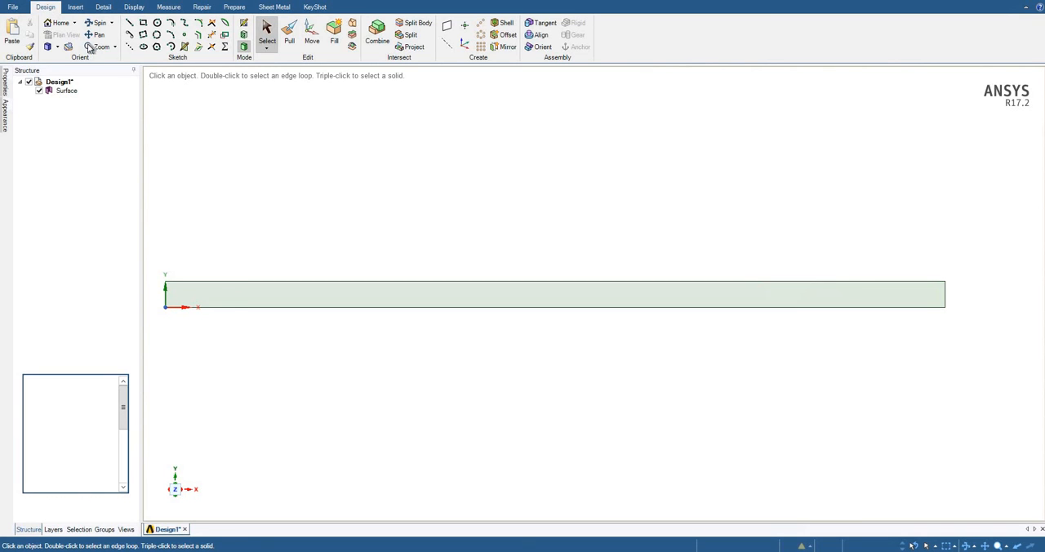
Save the geometry under a new name as the SpaceClaim file channel.
click(13, 6)
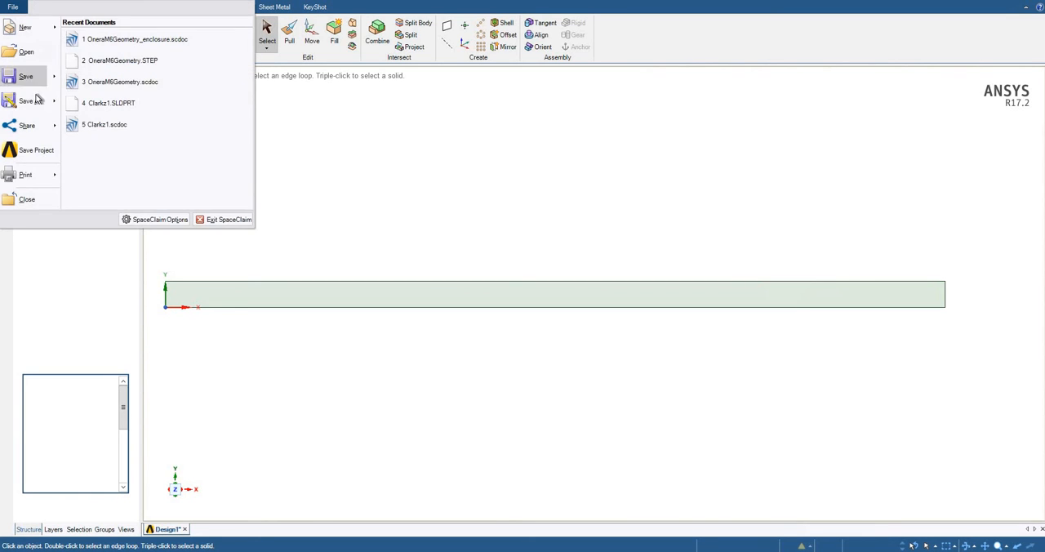
click(36, 102)
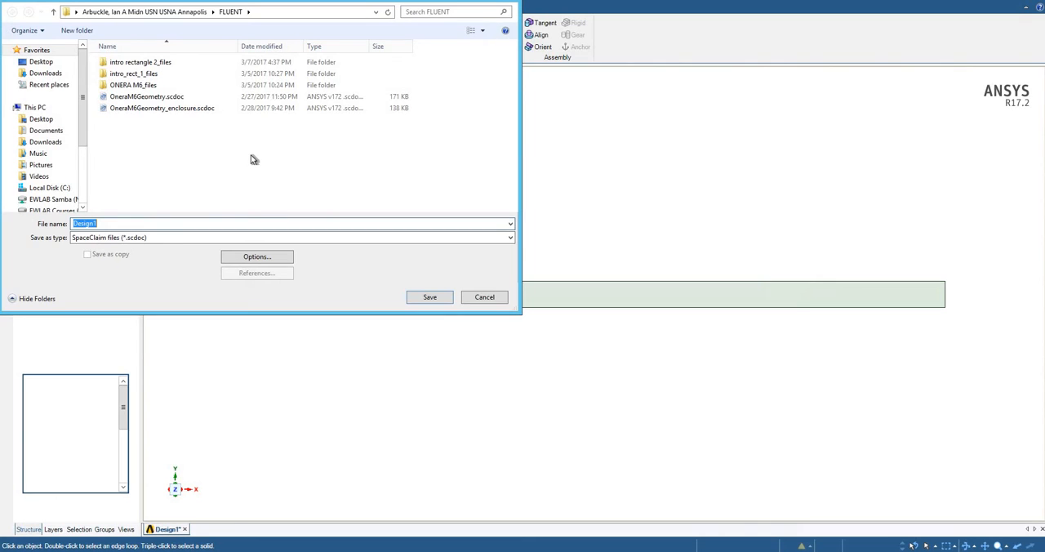
text(channel)
key(Return)
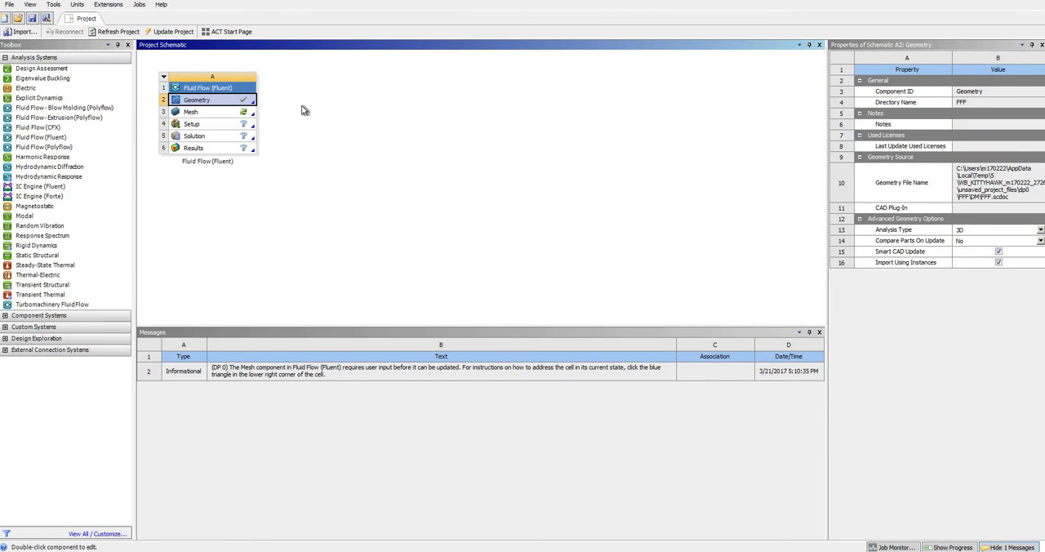
Open the Fluent system's Mesh component in ANSYS Meshing and close the Snipping Tool diagram of the pipe.
double_click(220, 115)
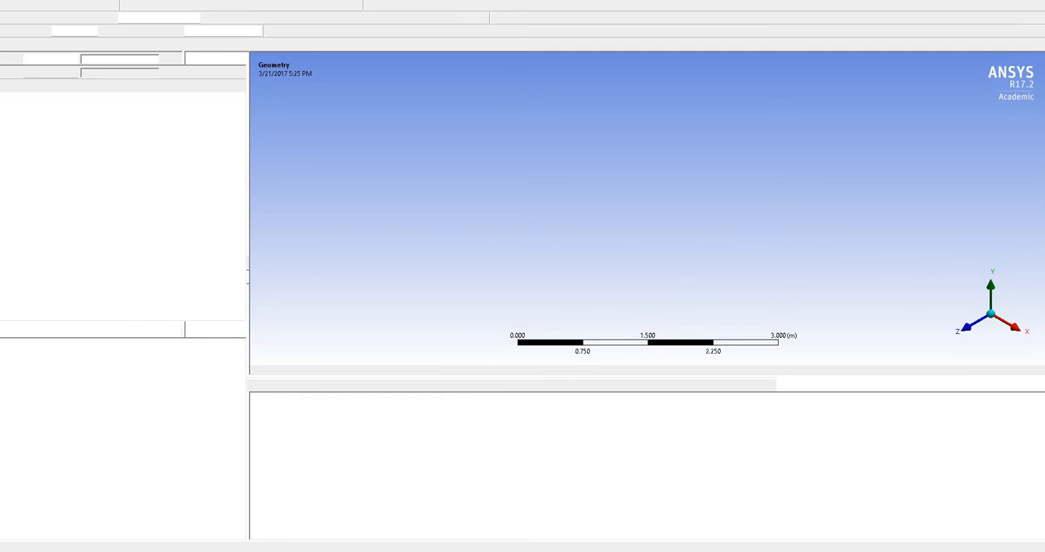
drag(820, 196, 459, 95)
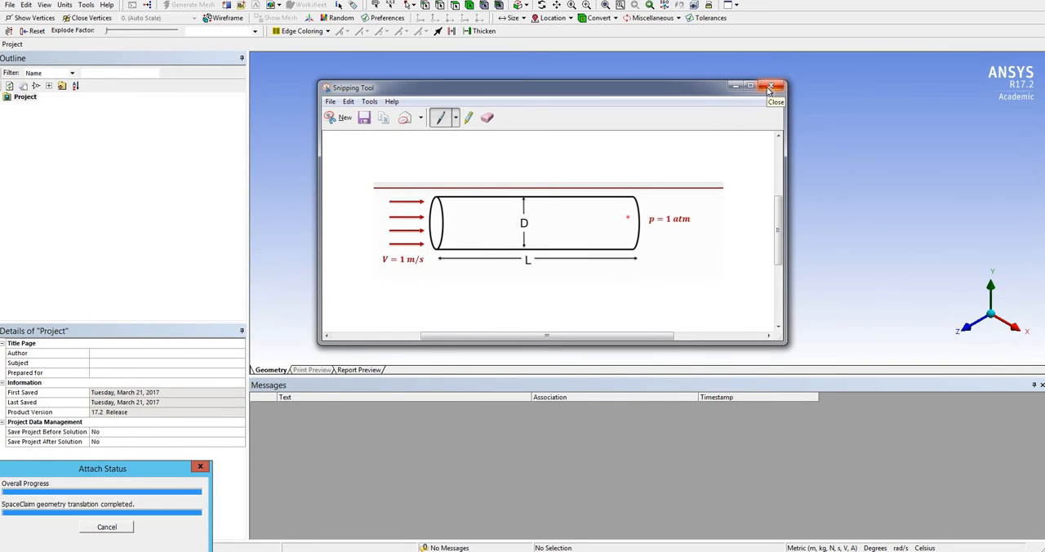
click(771, 87)
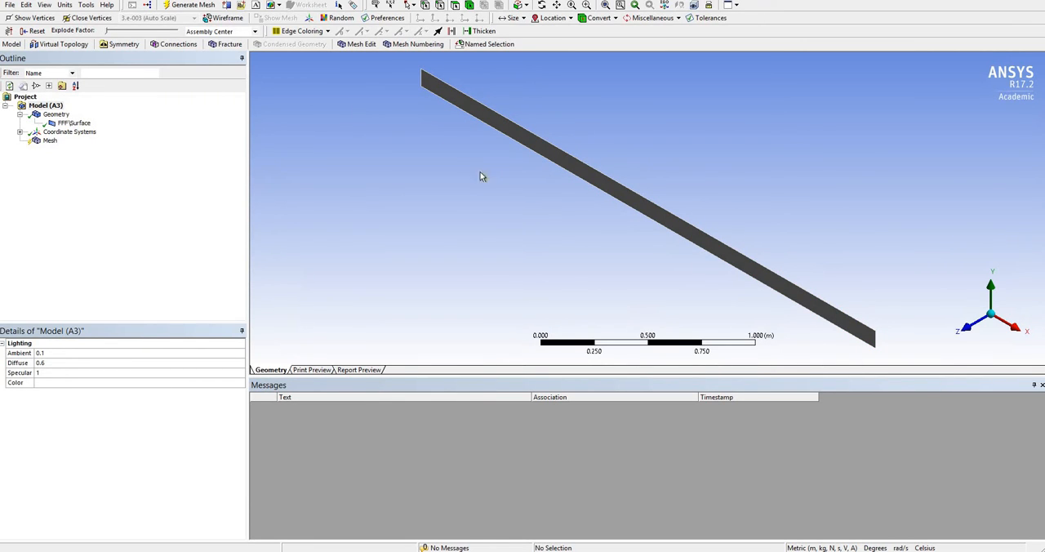
Check the channel surface in wireframe display and generate its mesh with the default settings.
click(224, 18)
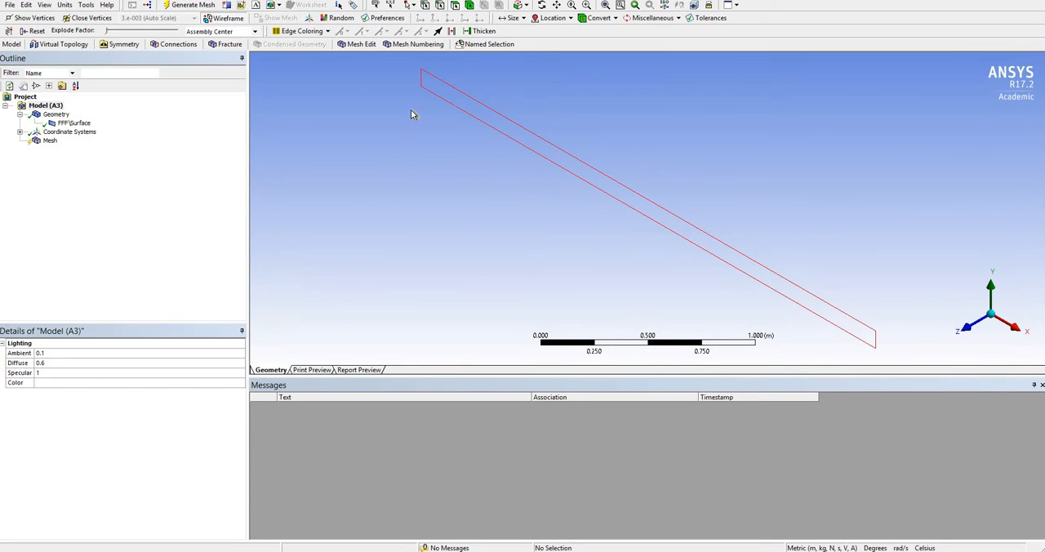
click(228, 18)
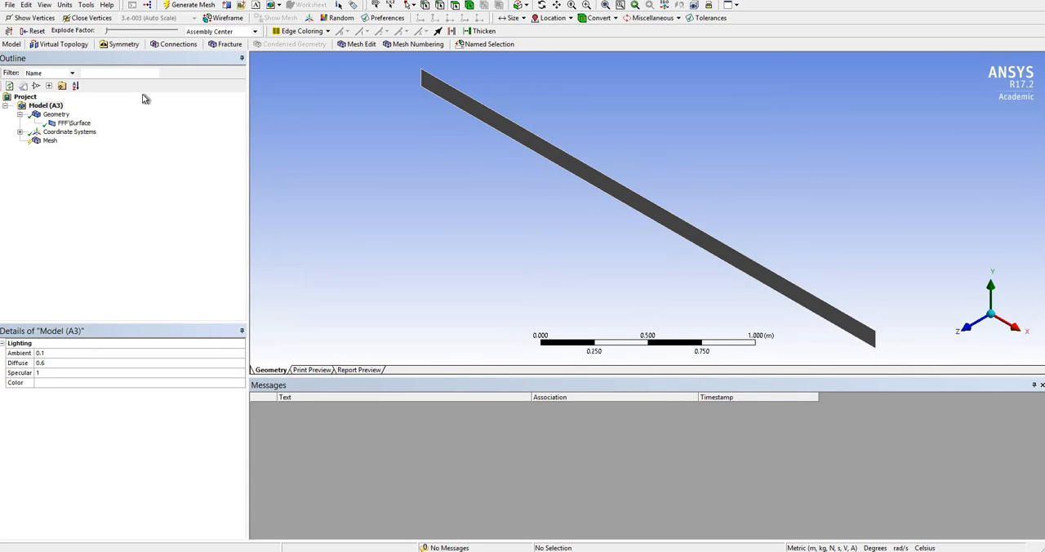
right_click(48, 146)
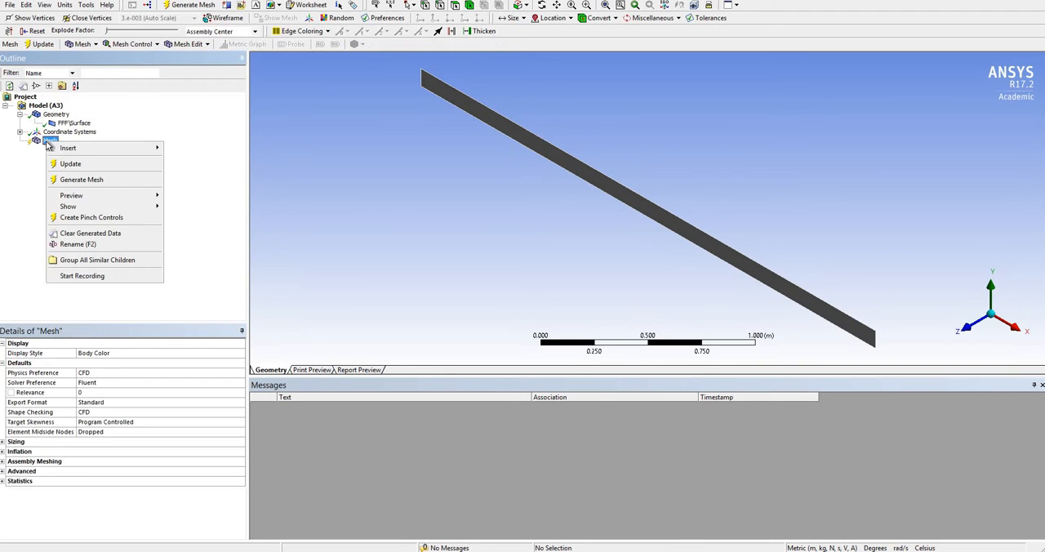
click(69, 182)
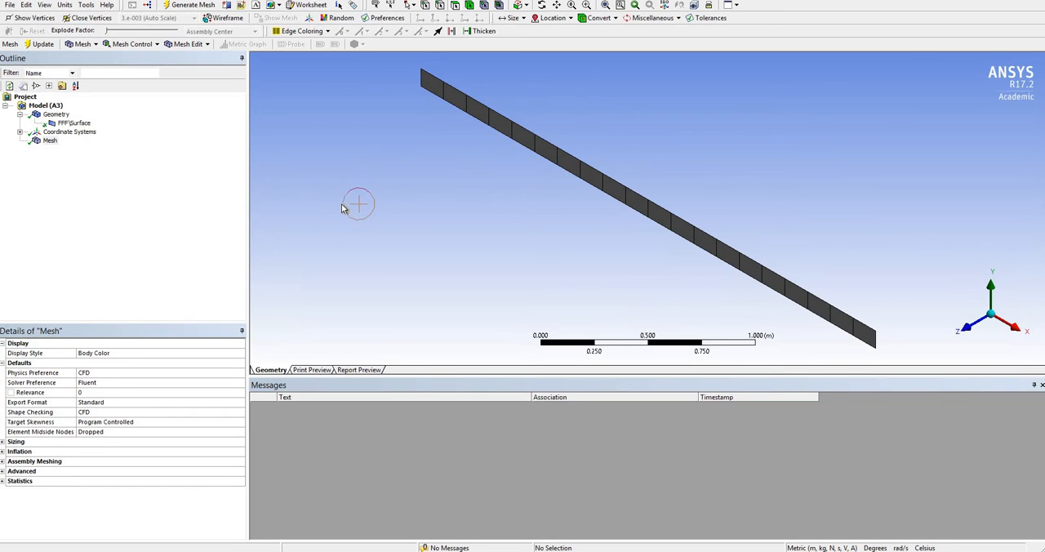
click(975, 325)
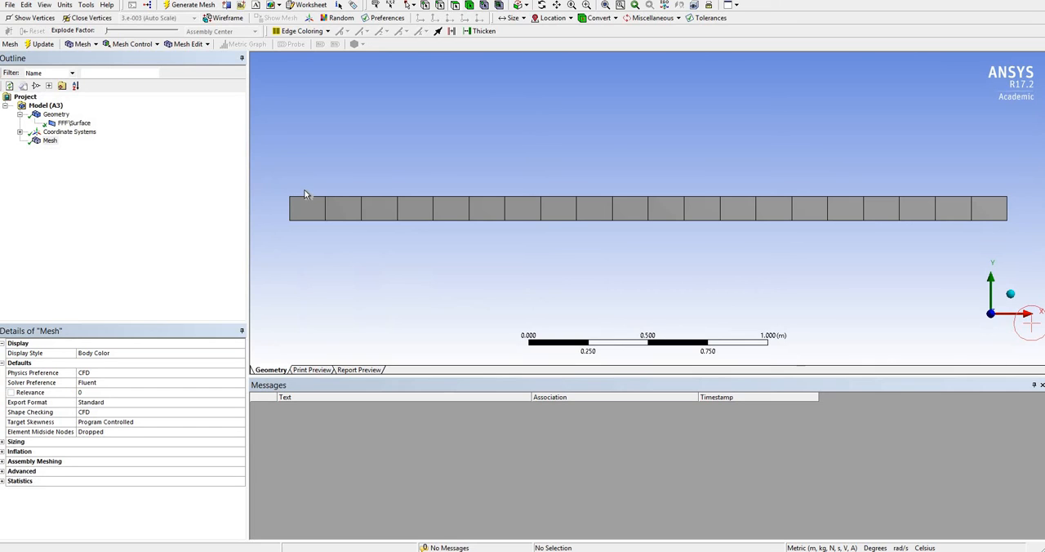
Add a mesh sizing control scoped to the two short vertical end edges of the channel.
click(140, 45)
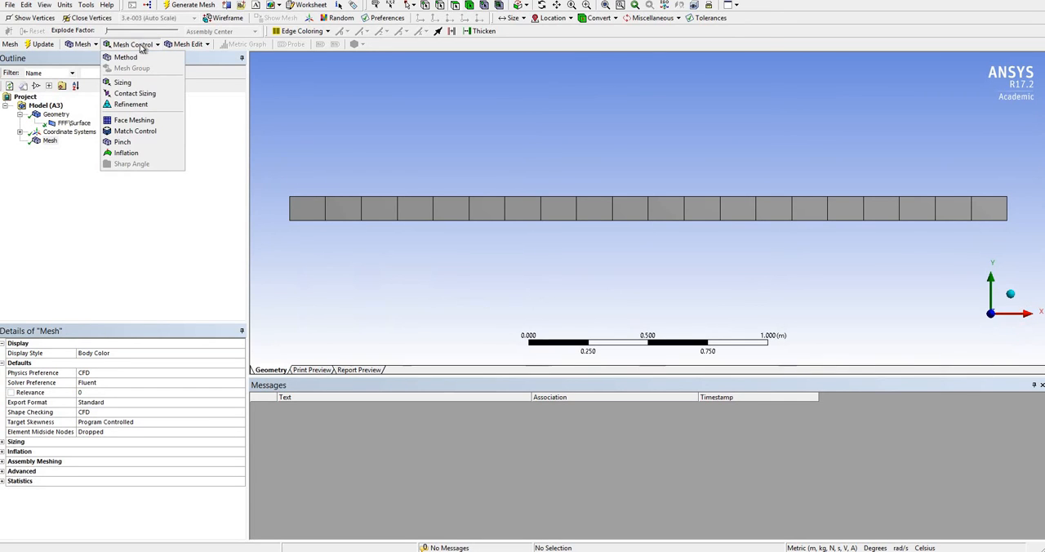
click(119, 83)
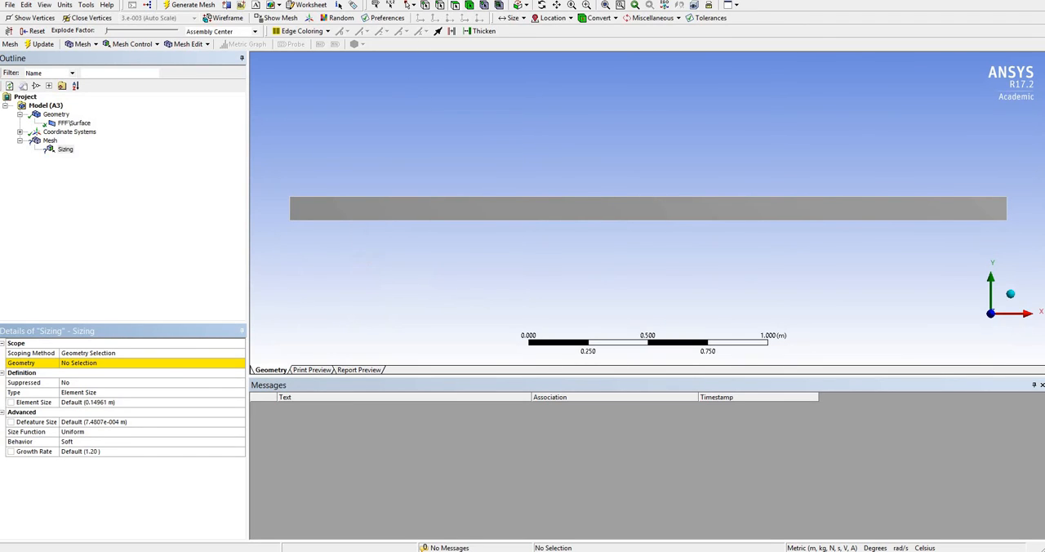
click(440, 6)
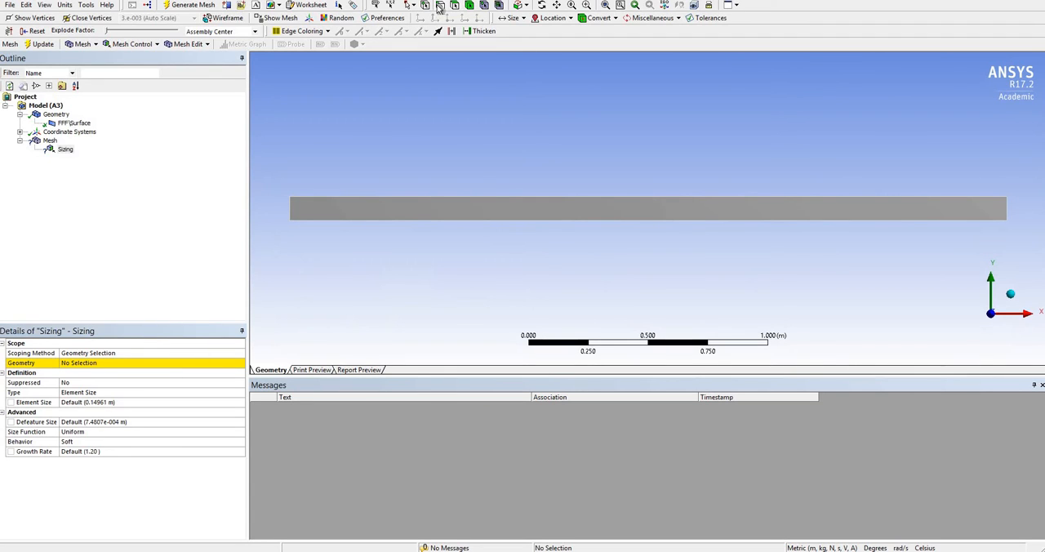
click(291, 209)
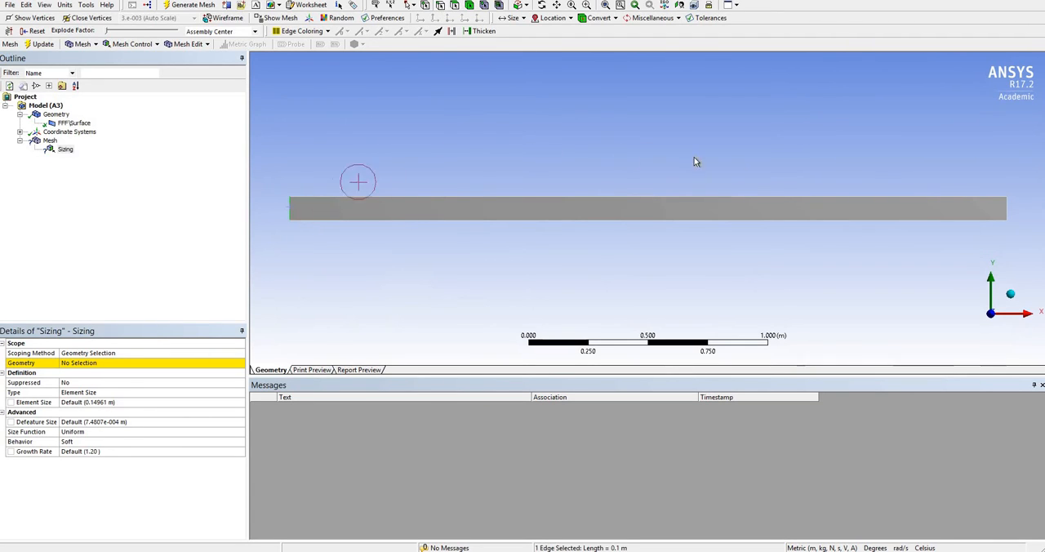
ctrl+click(1009, 214)
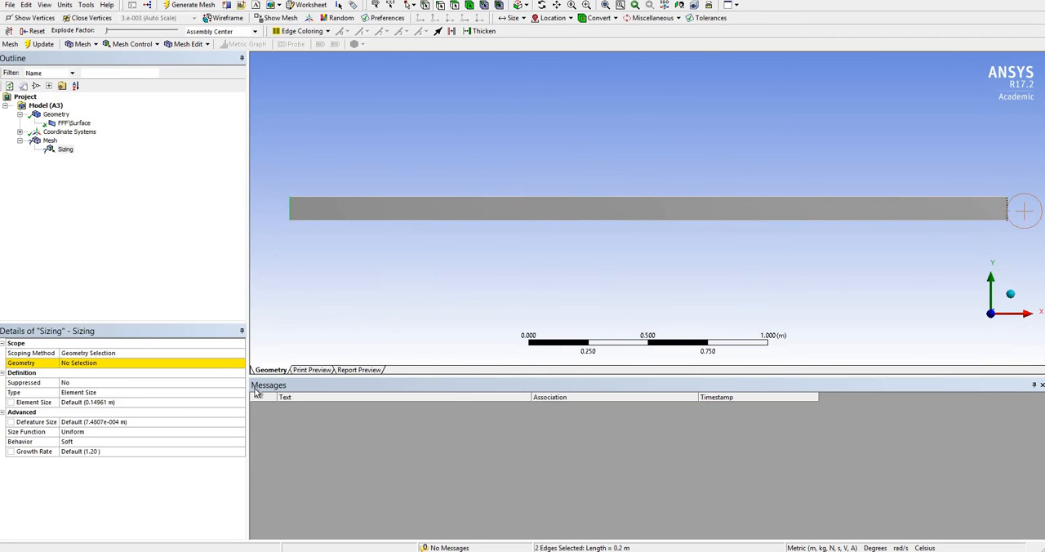
click(81, 367)
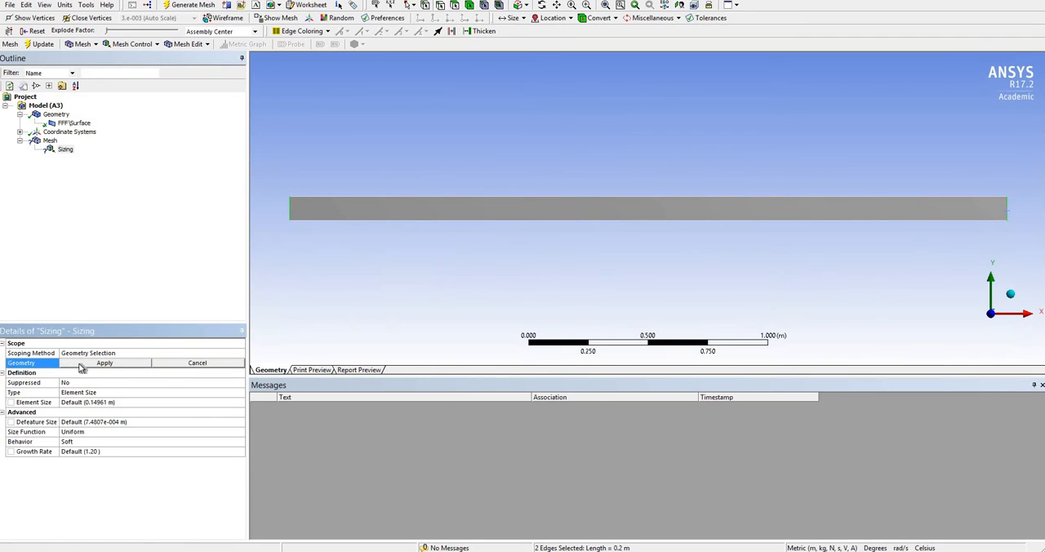
click(82, 364)
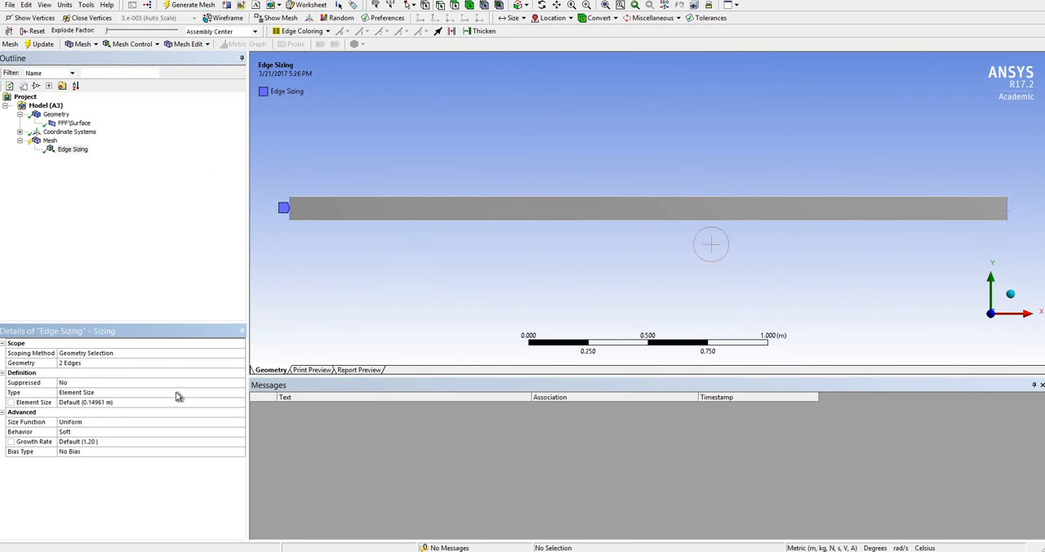
Define the end-edge sizing by Number of Divisions and set it to 10.
click(121, 395)
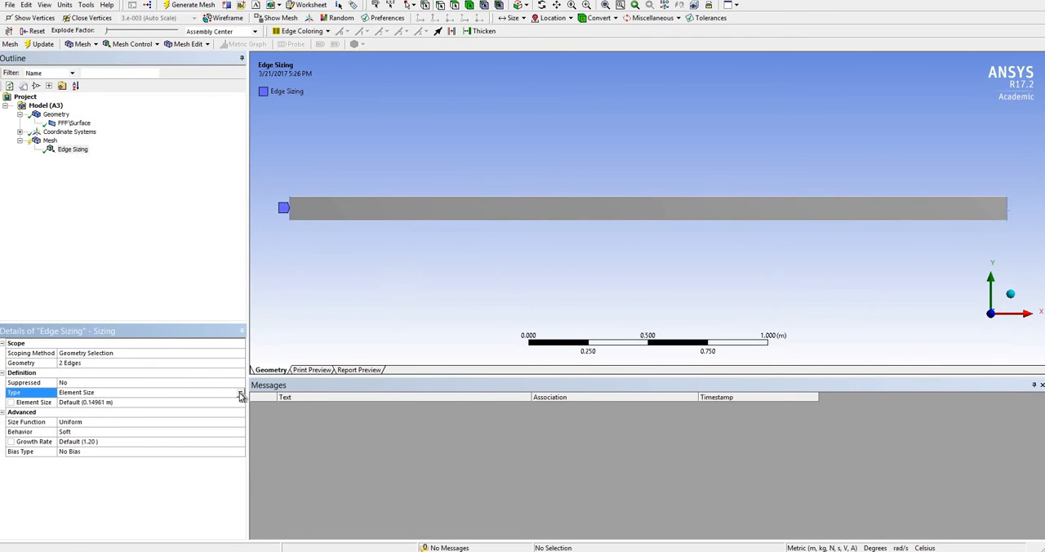
click(239, 393)
click(164, 408)
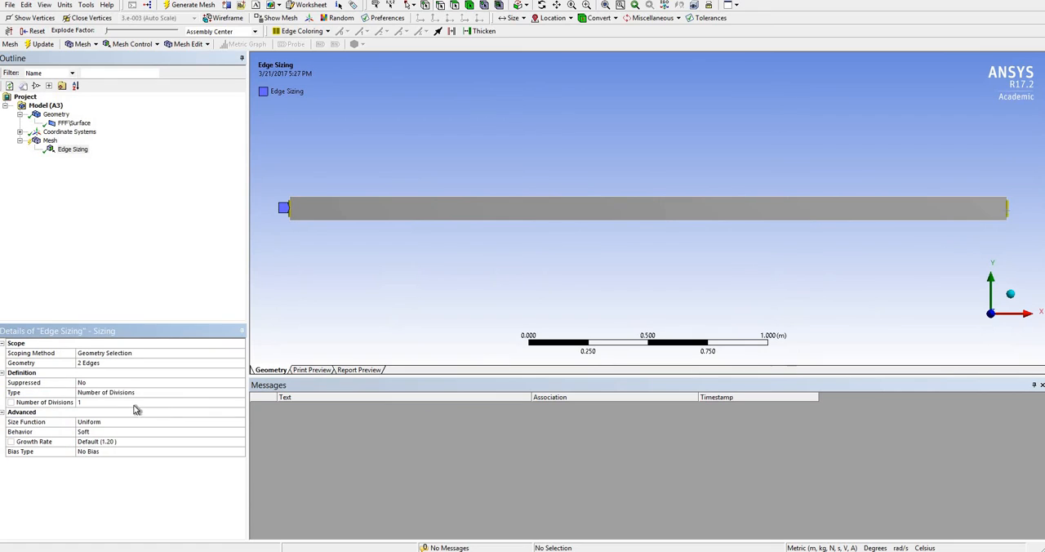
click(104, 404)
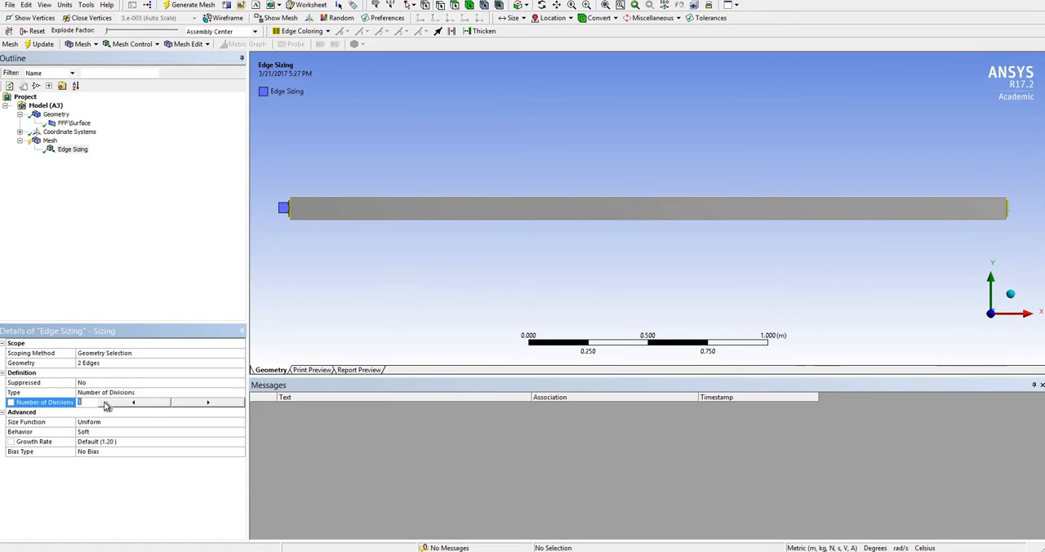
text(0)
key(Return)
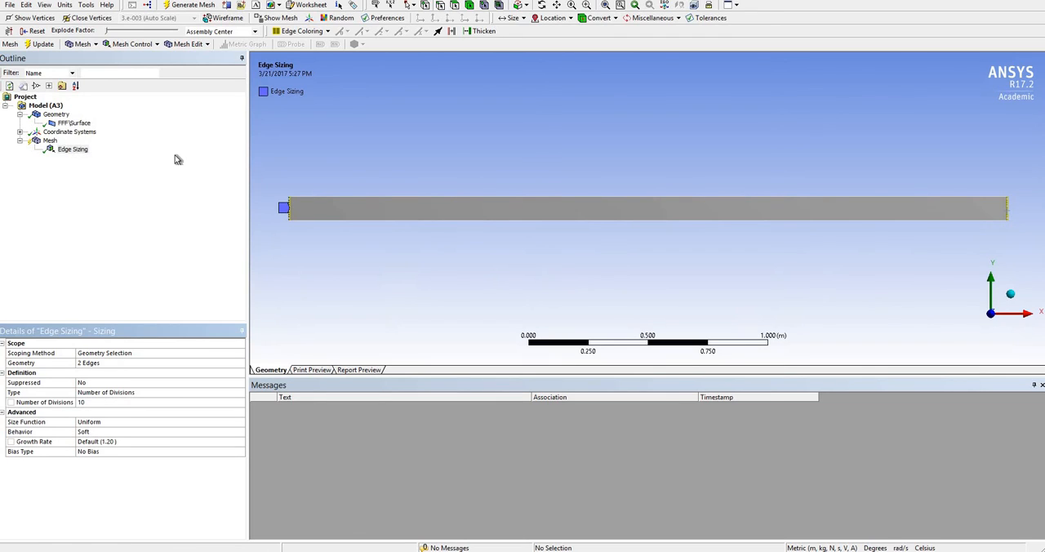
Add a second mesh sizing control scoped to the channel's long upper and lower edges.
click(134, 46)
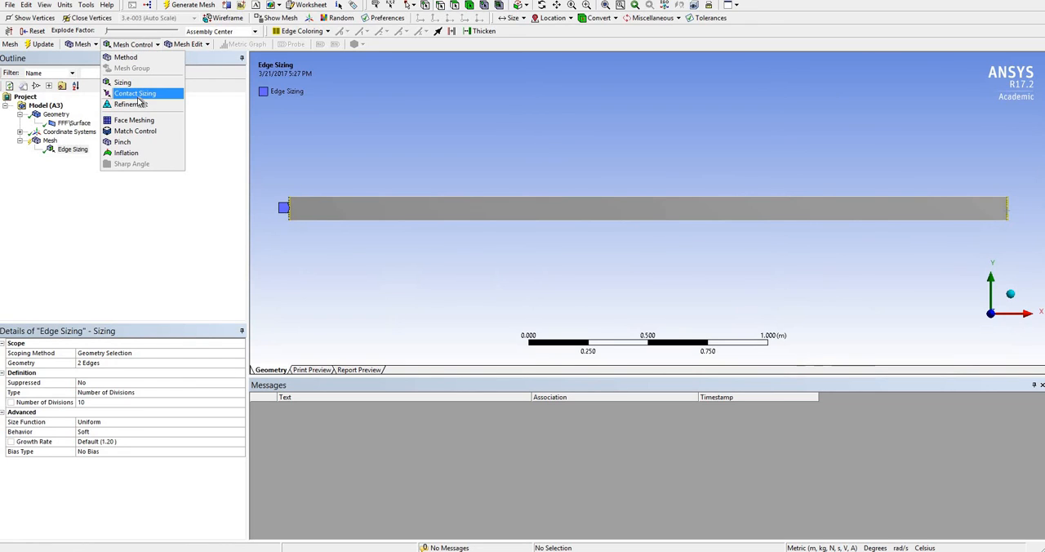
click(124, 84)
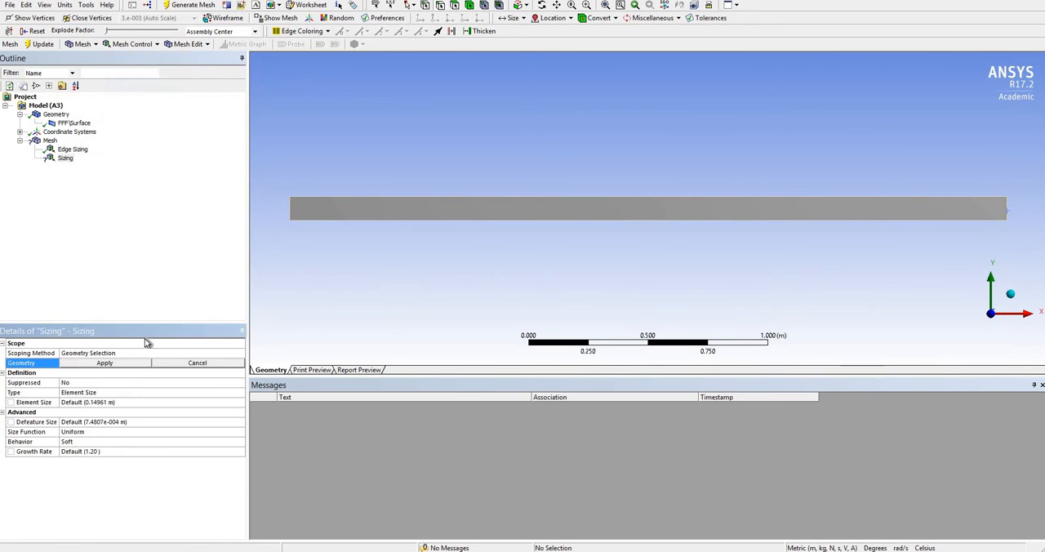
click(417, 196)
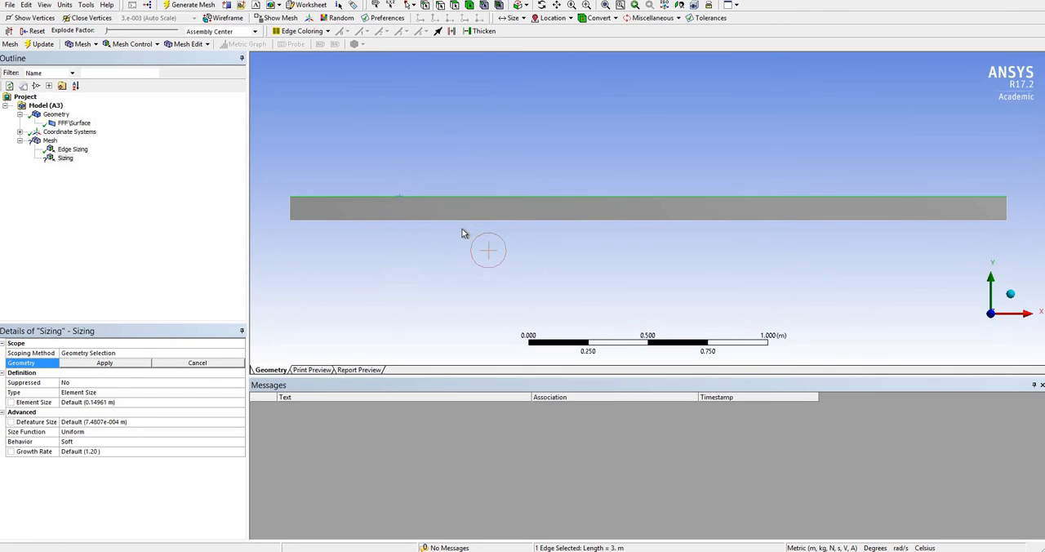
ctrl+click(462, 220)
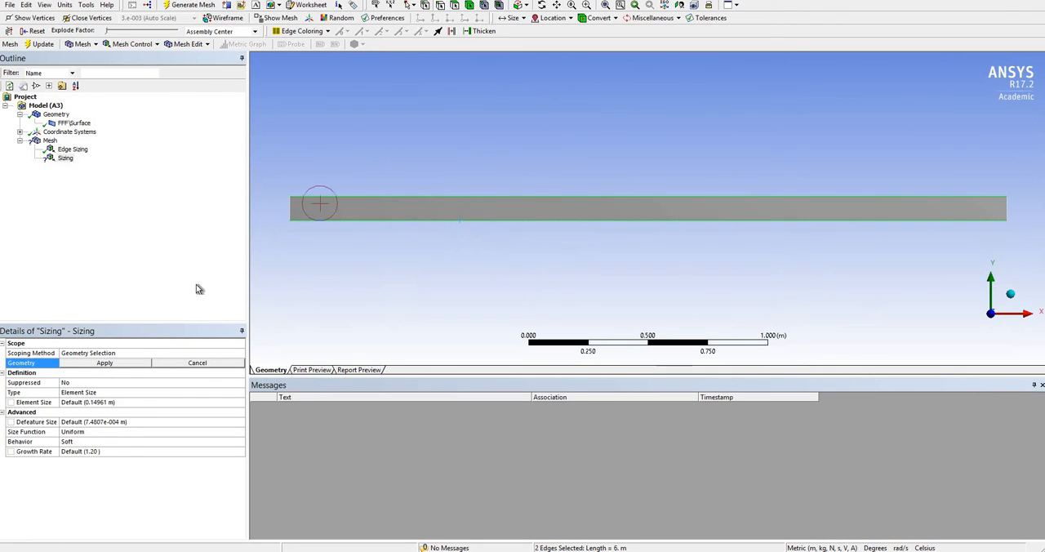
click(132, 362)
Define the long-edge sizing as 100 divisions, then update and display the channel mesh.
click(204, 394)
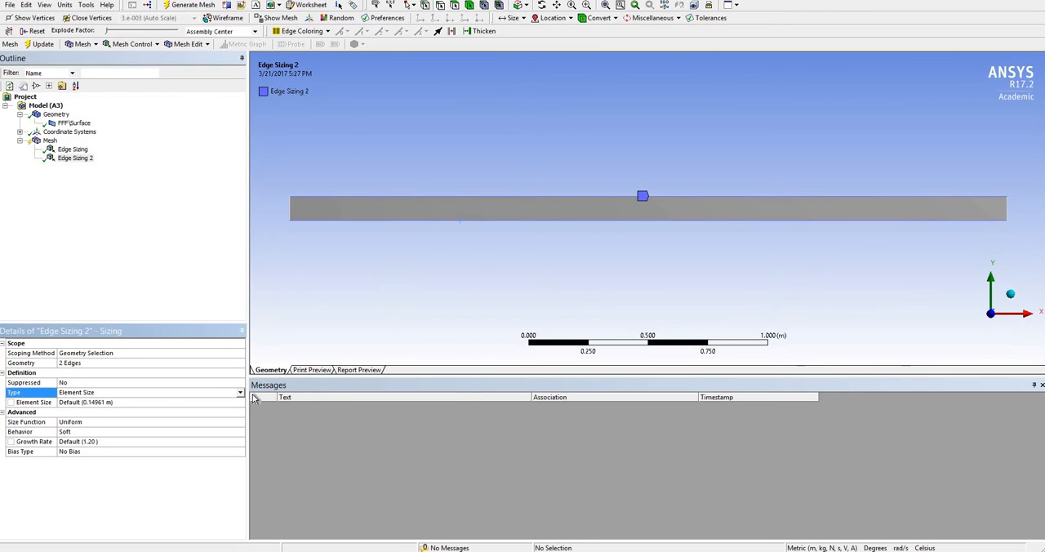
click(218, 395)
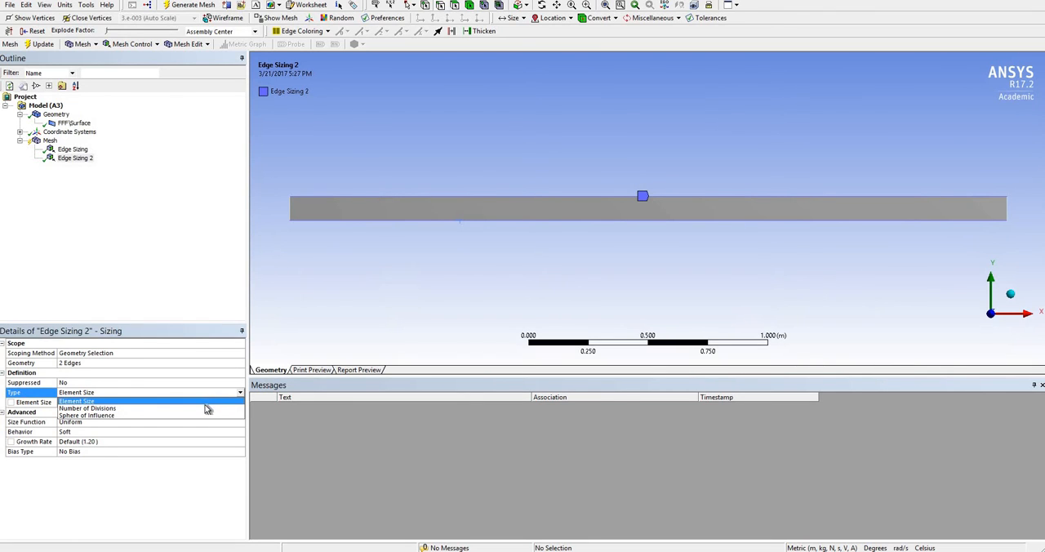
click(207, 408)
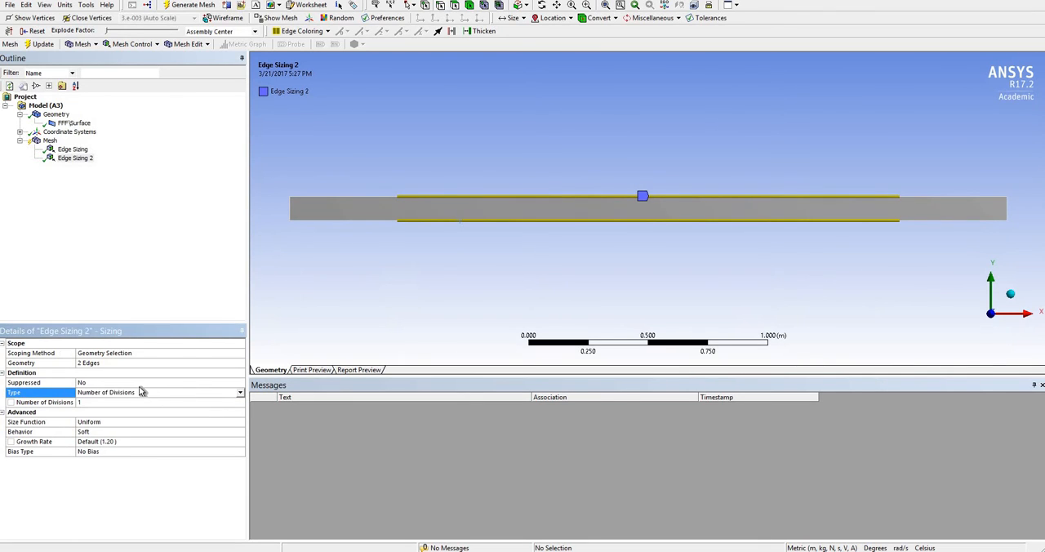
click(107, 403)
text(100)
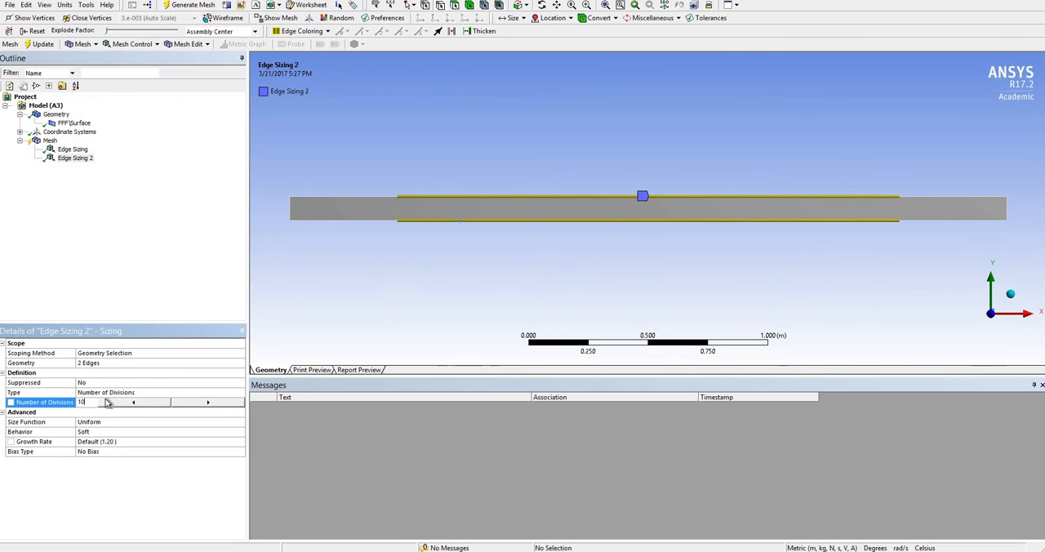
key(Return)
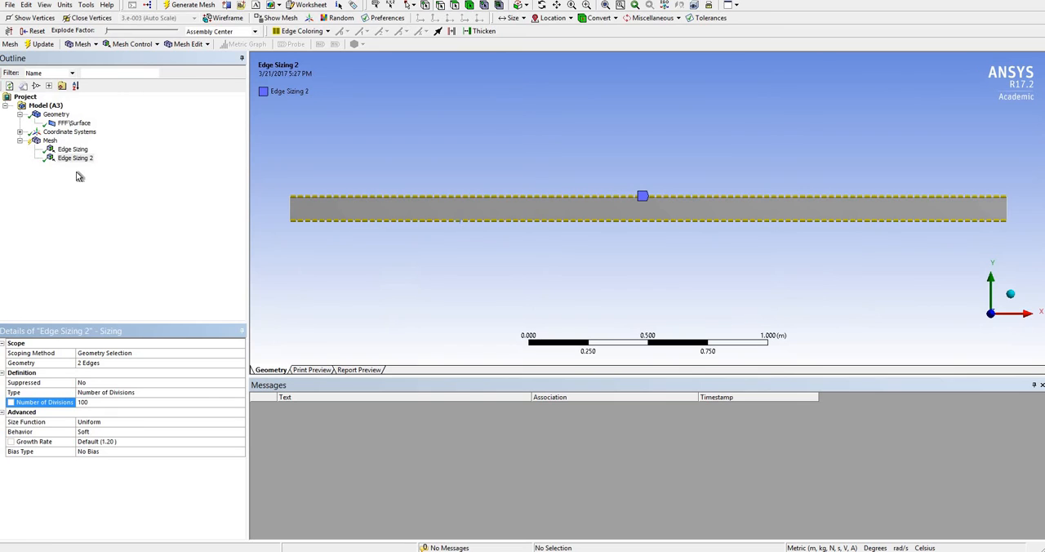
click(41, 44)
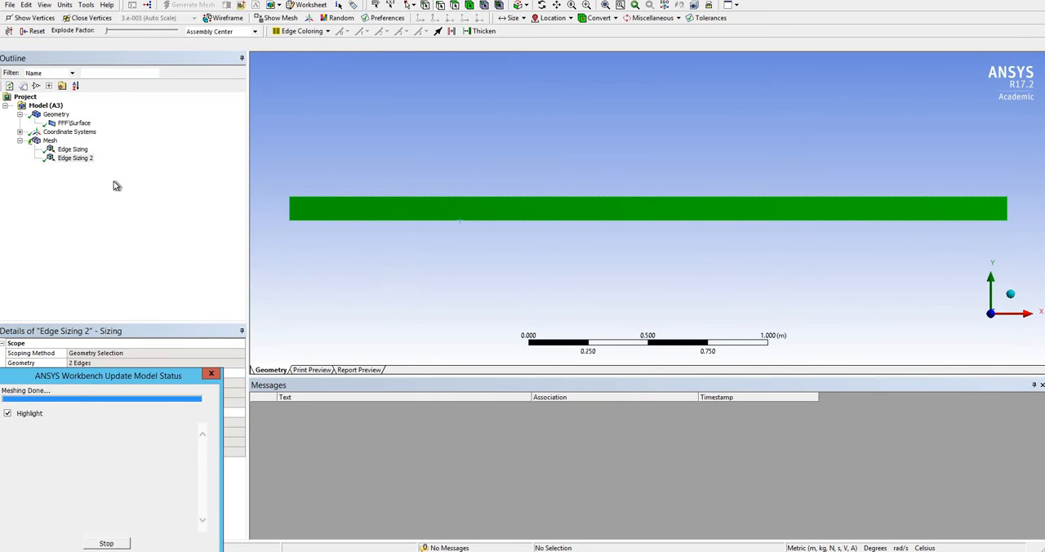
click(50, 141)
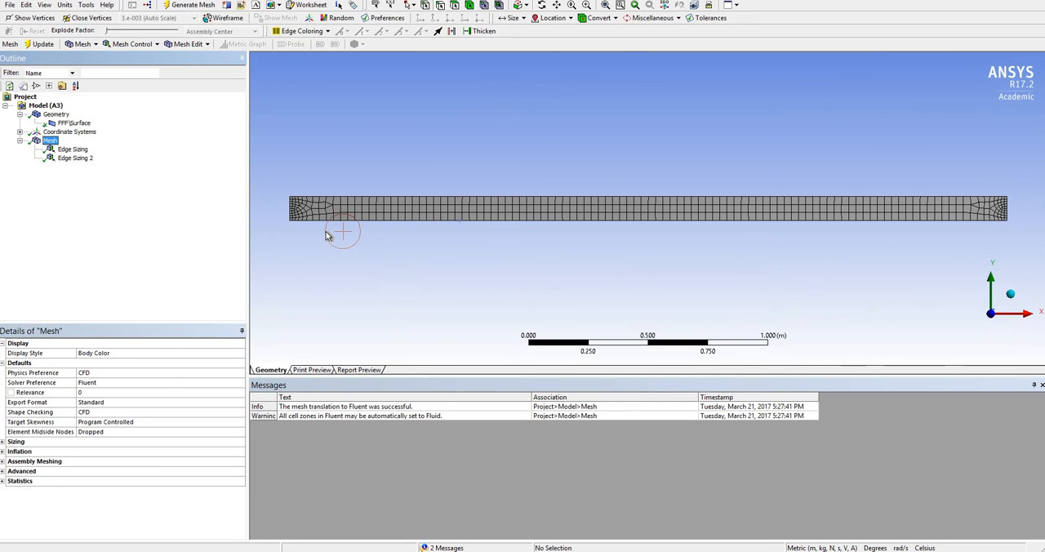
Apply mapped quadrilateral Face Meshing to the channel surface, then update and display the mesh.
click(119, 45)
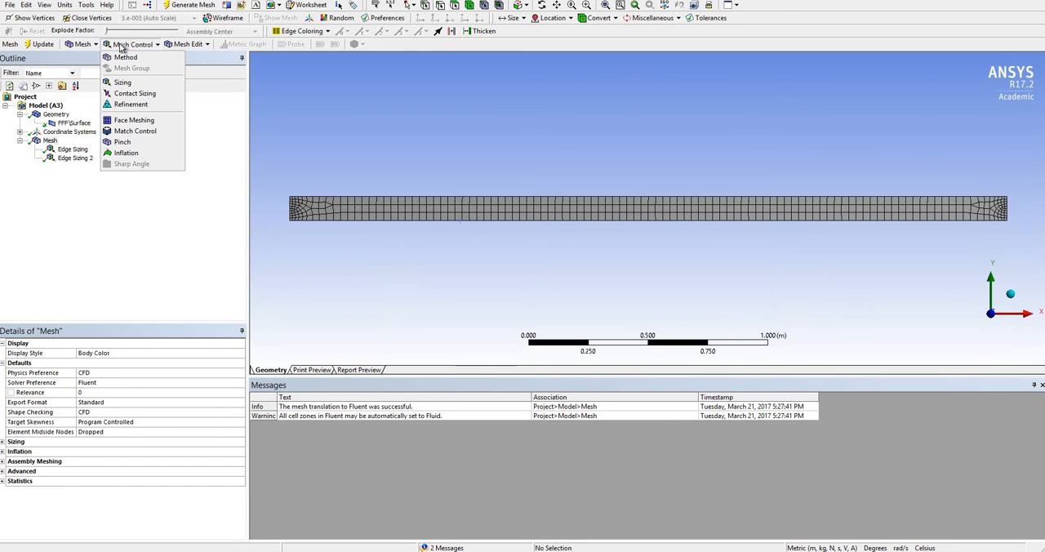
click(132, 121)
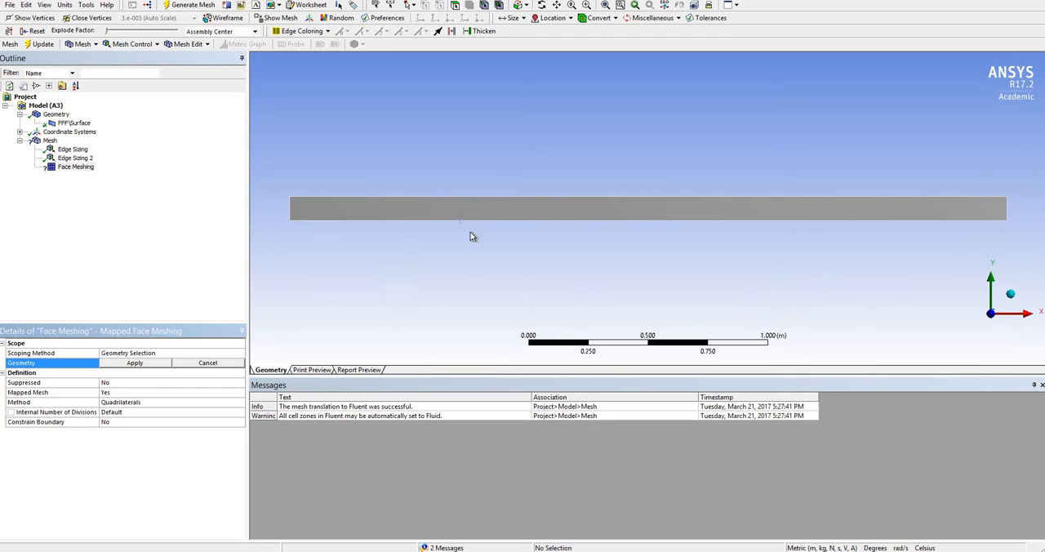
click(460, 209)
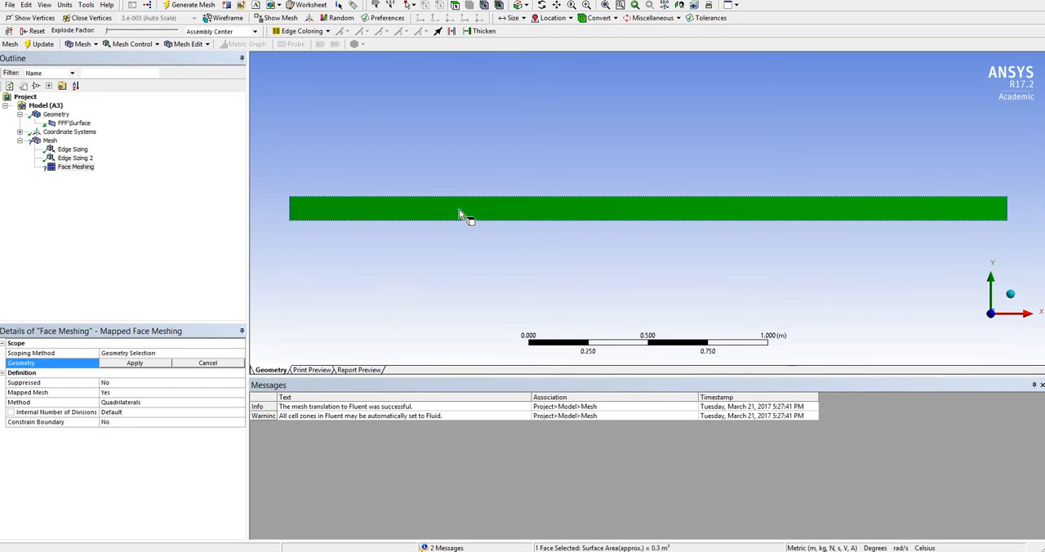
click(136, 363)
click(39, 43)
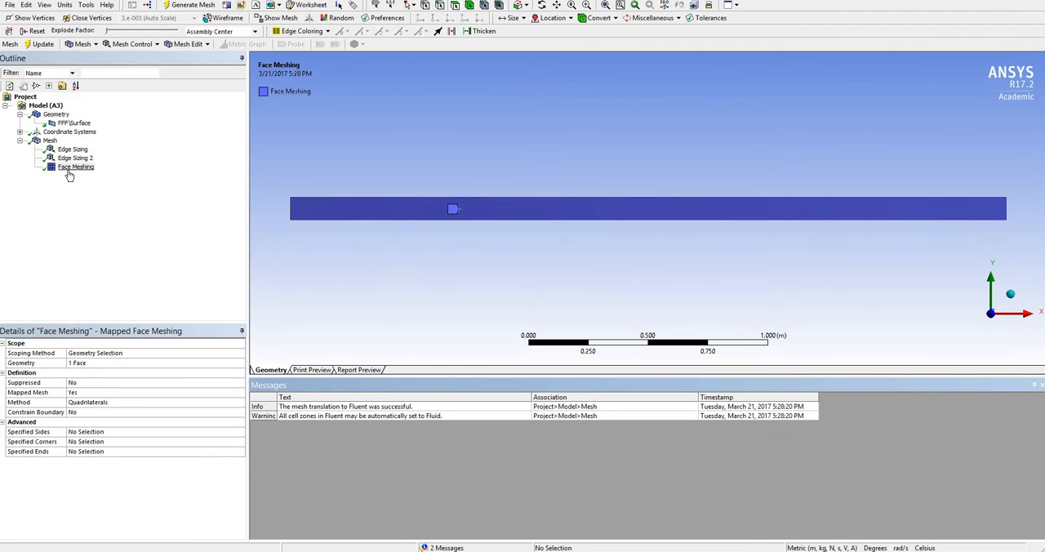
click(50, 141)
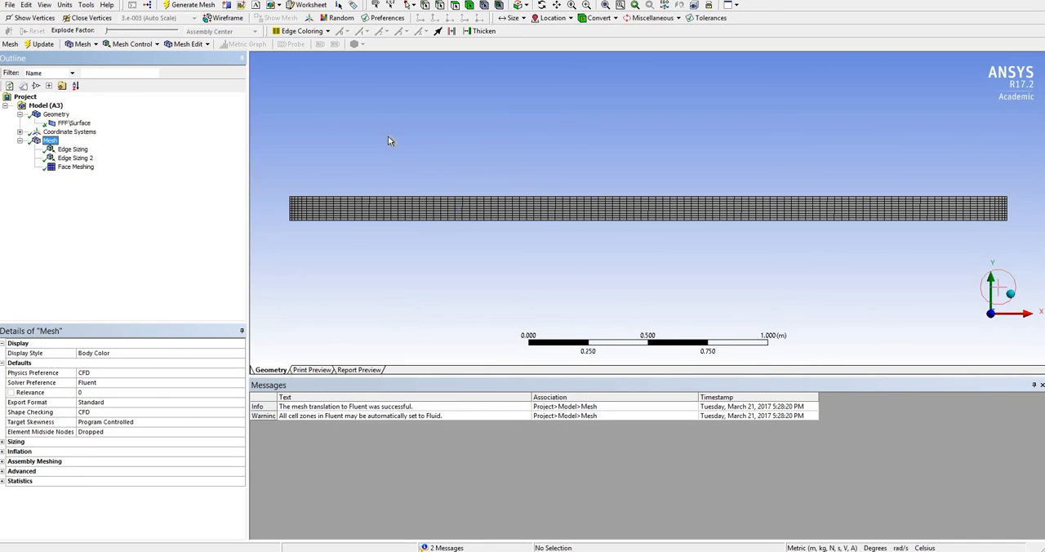
Create a named selection called inlet from the channel's left end edge.
click(440, 7)
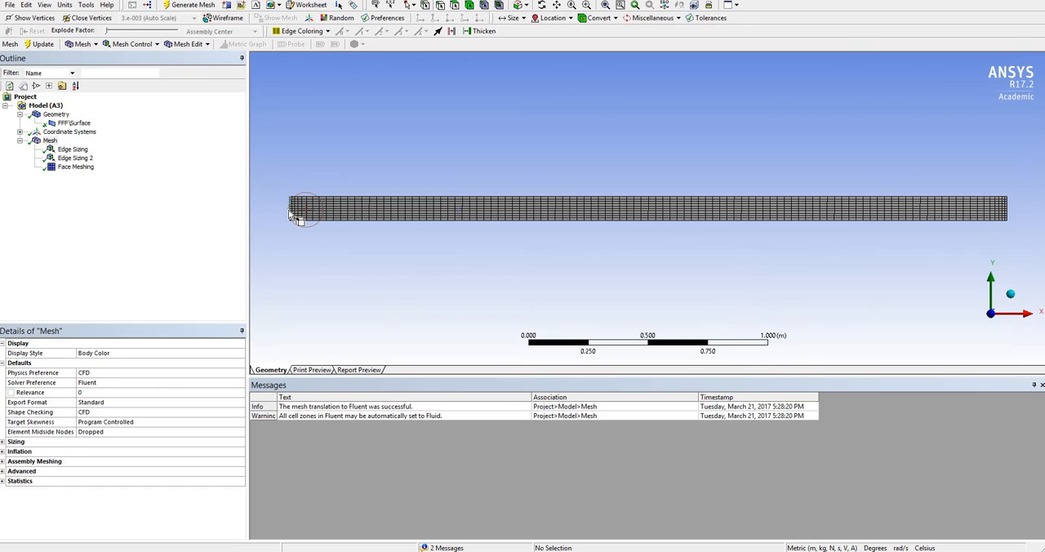
click(291, 214)
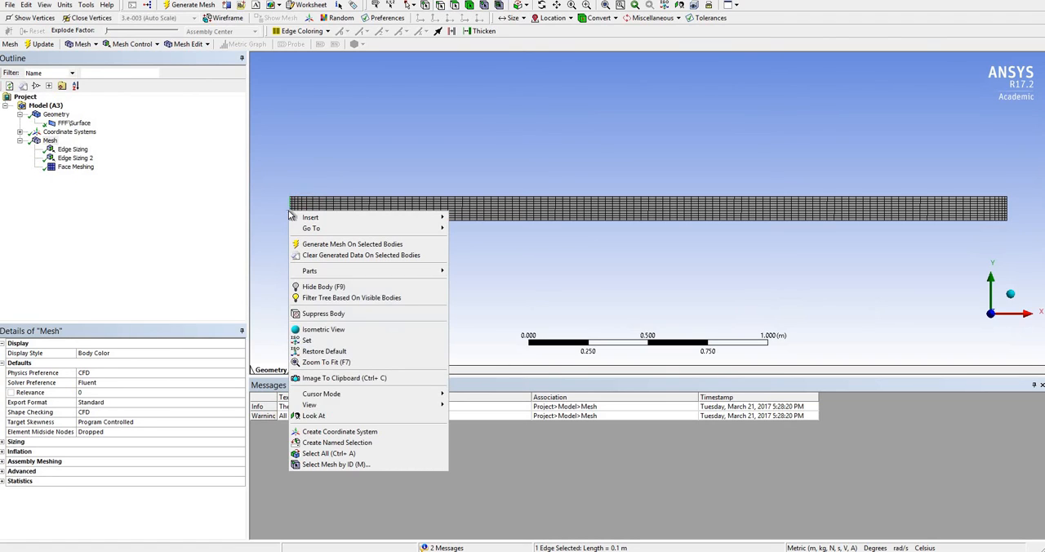
right_click(290, 214)
click(340, 442)
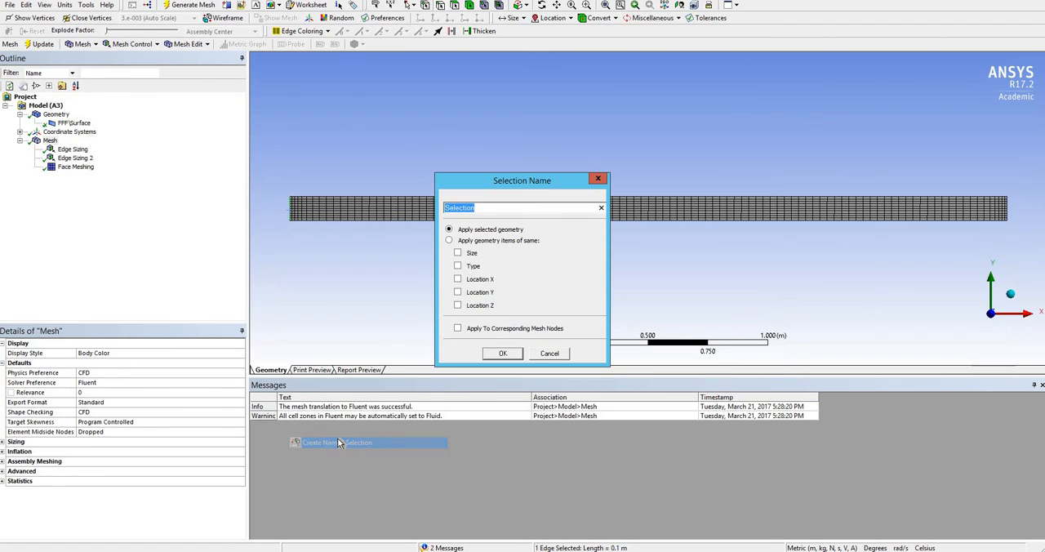
text(inlet)
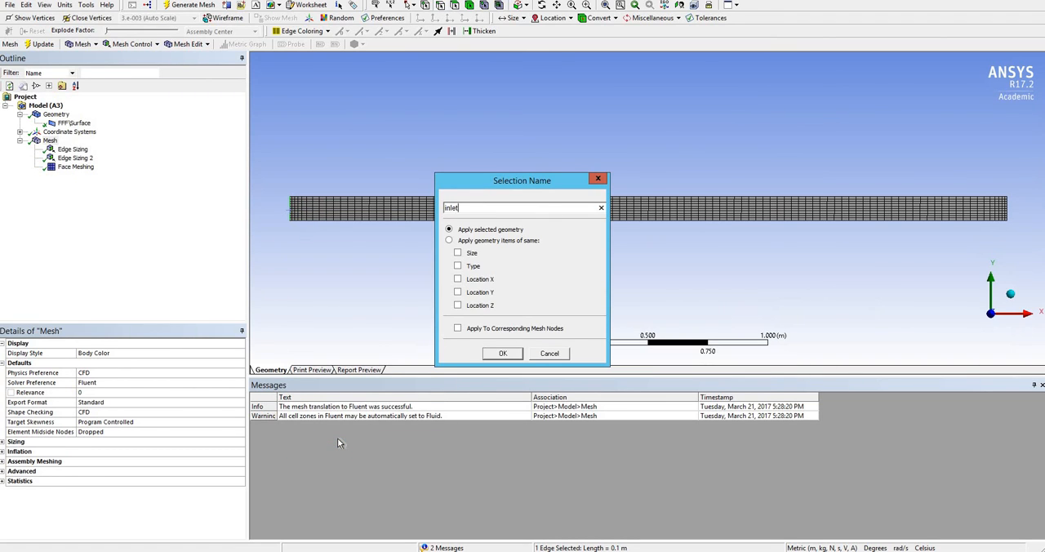
key(Return)
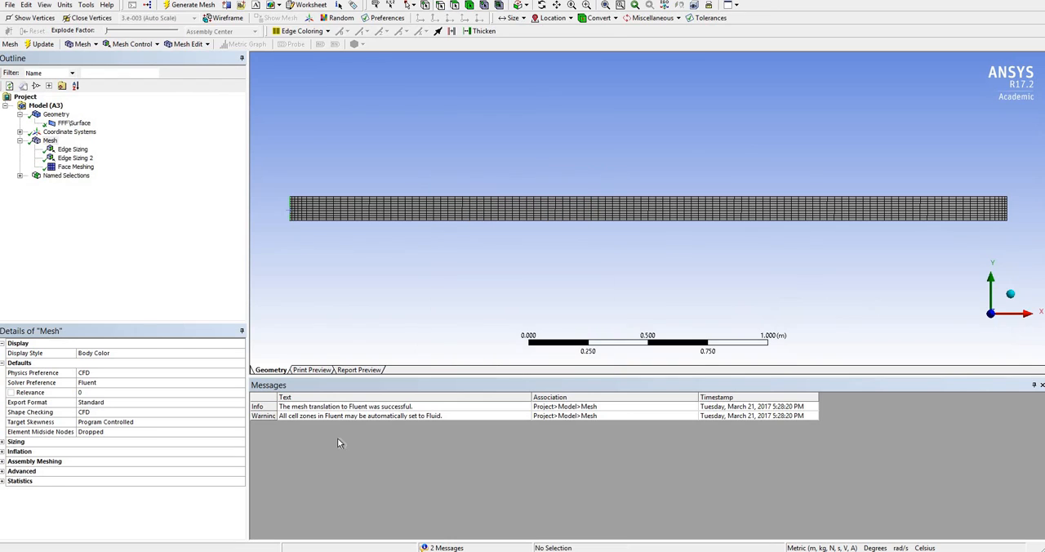
Create a named selection called out from the channel's right end edge.
click(1011, 211)
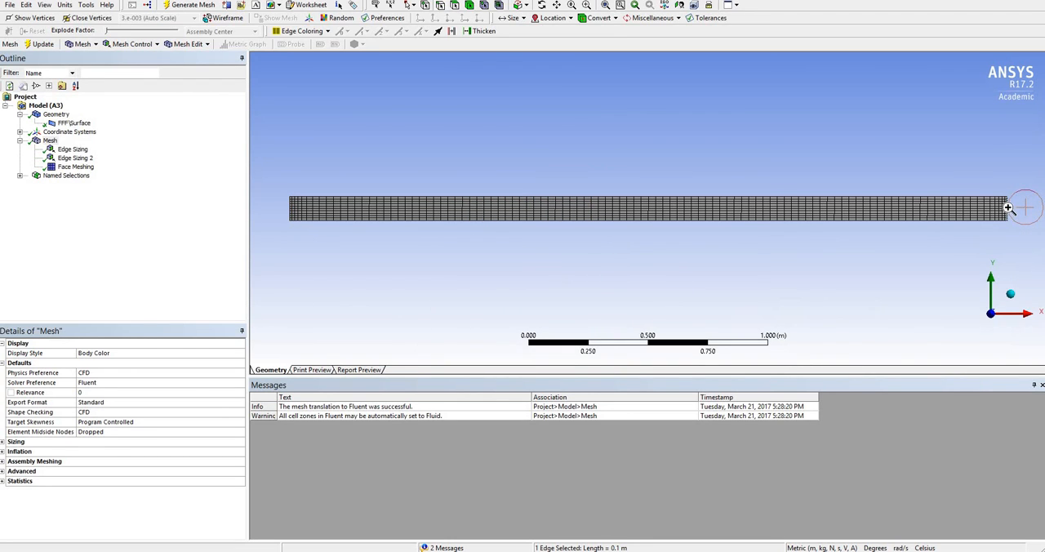
right_click(1010, 209)
click(936, 438)
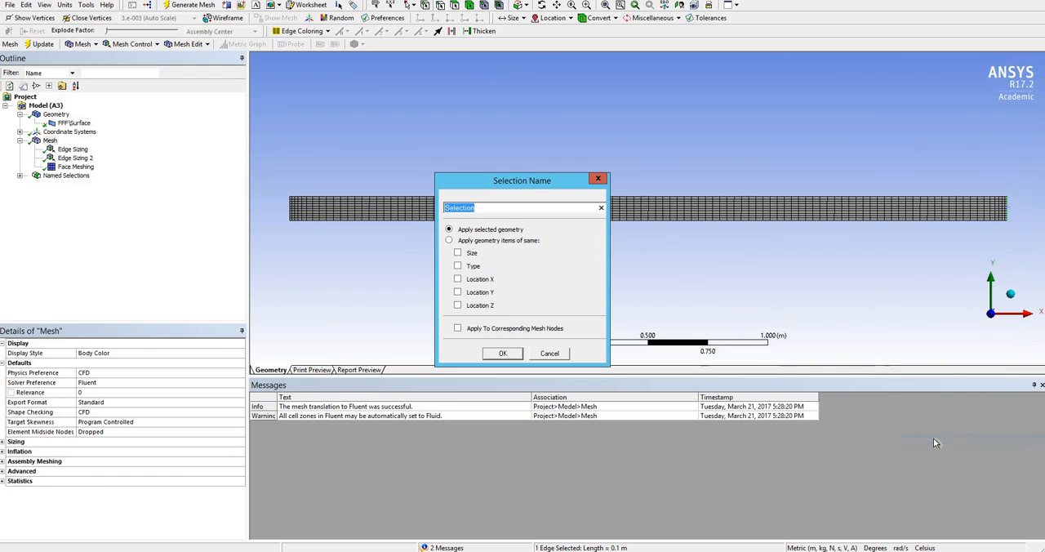
text(out)
key(Return)
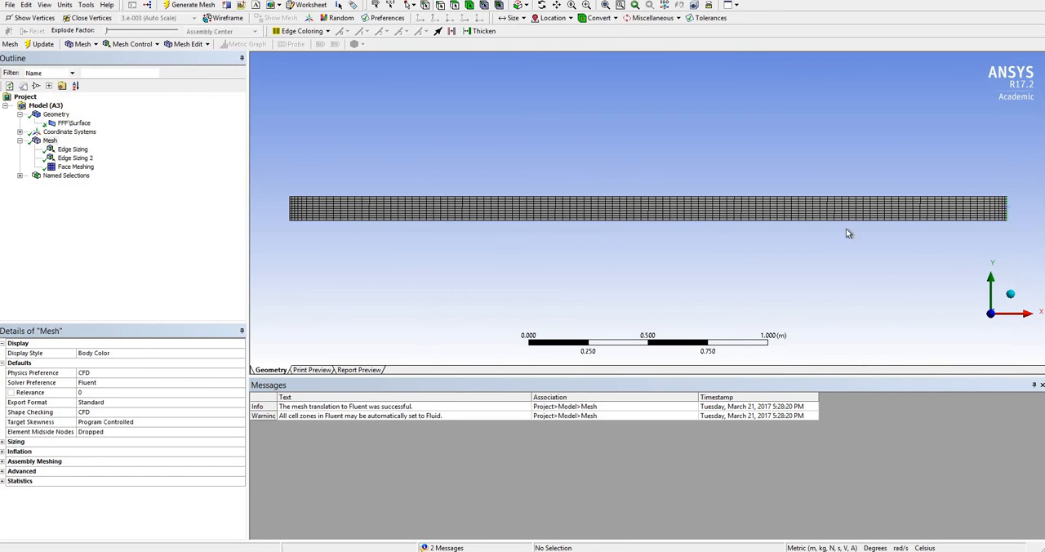
Create a named selection called top from the channel's upper long edge.
click(815, 199)
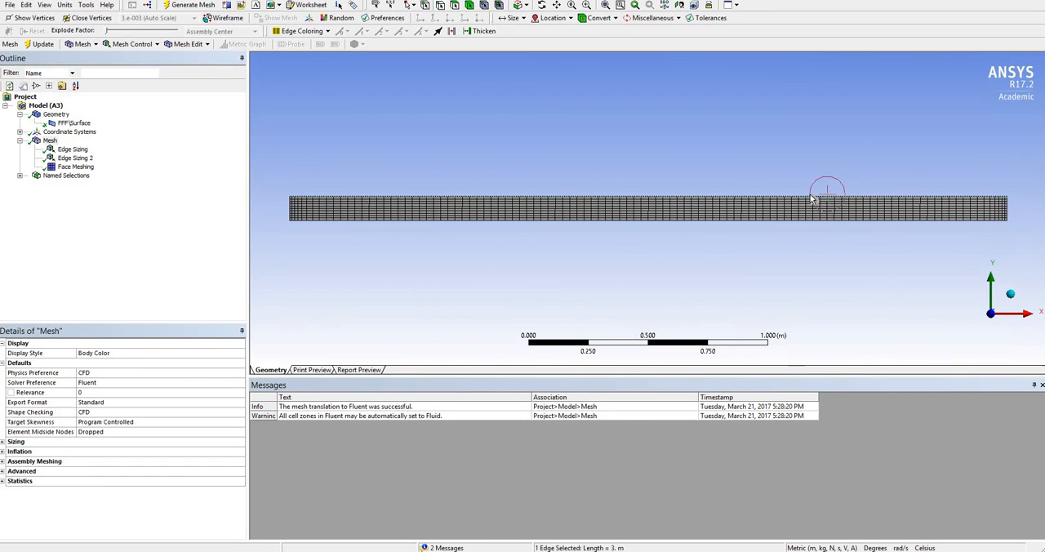
right_click(813, 199)
click(847, 425)
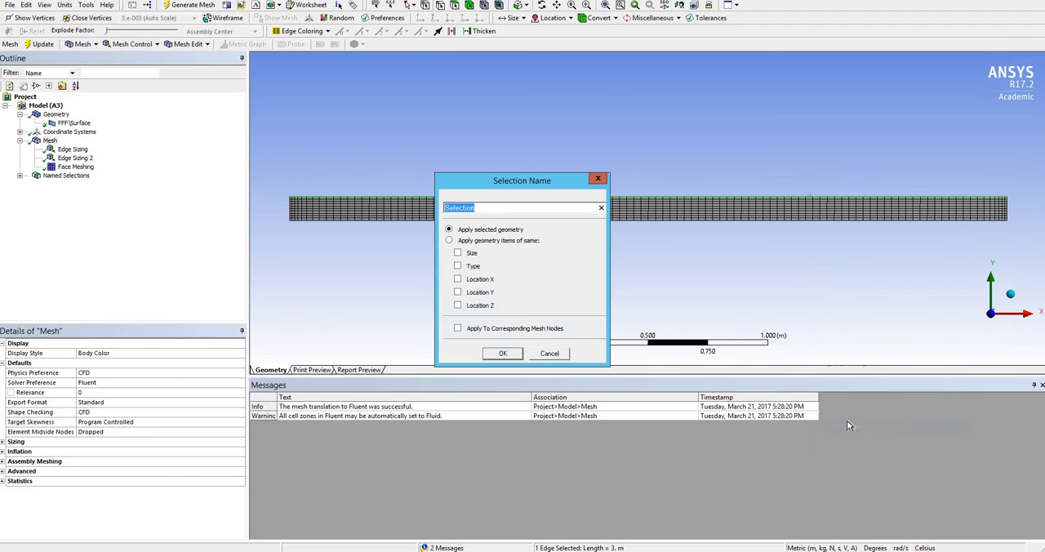
text(top)
key(Return)
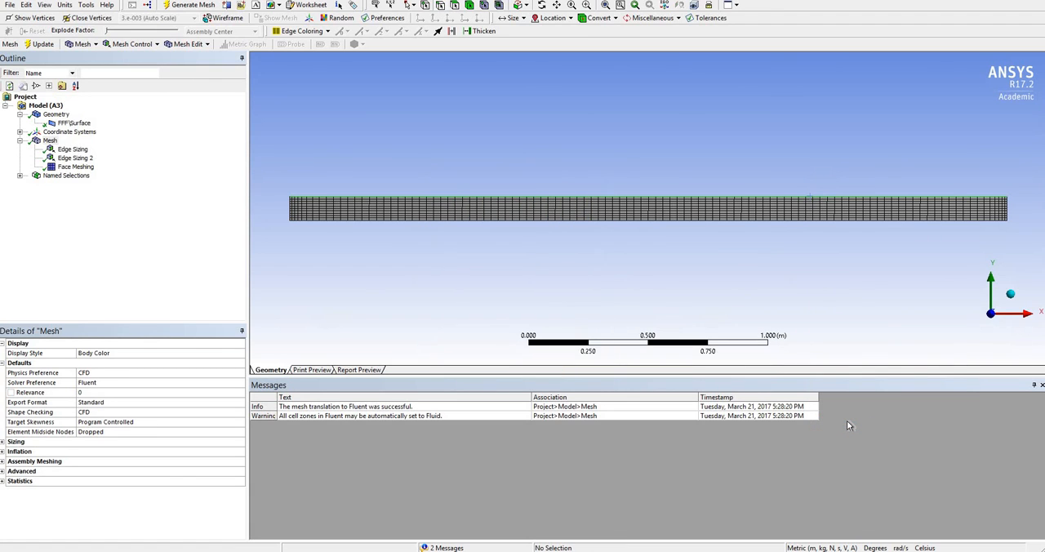
Create a named selection called axis from the channel's lower long edge.
click(798, 221)
right_click(799, 221)
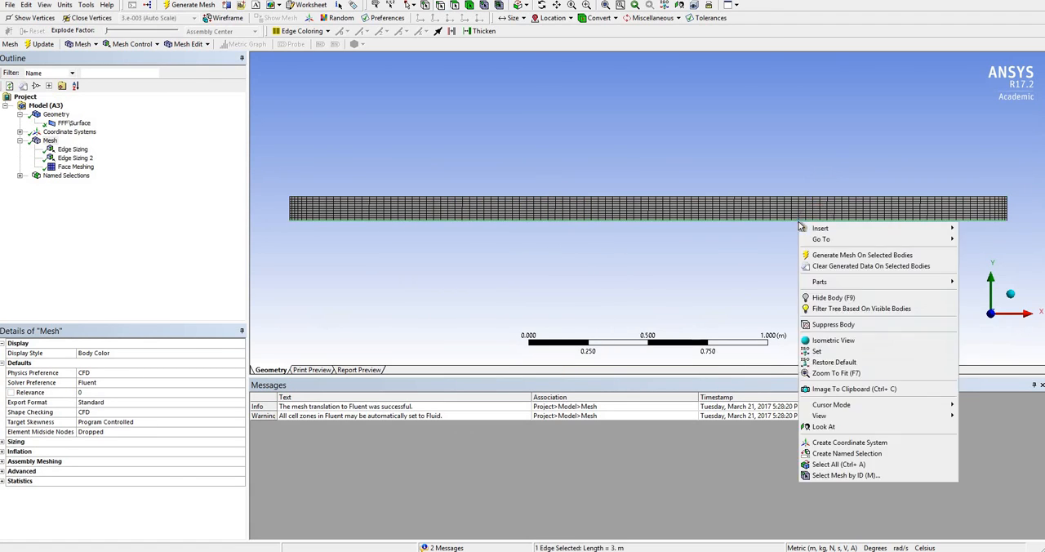
click(844, 454)
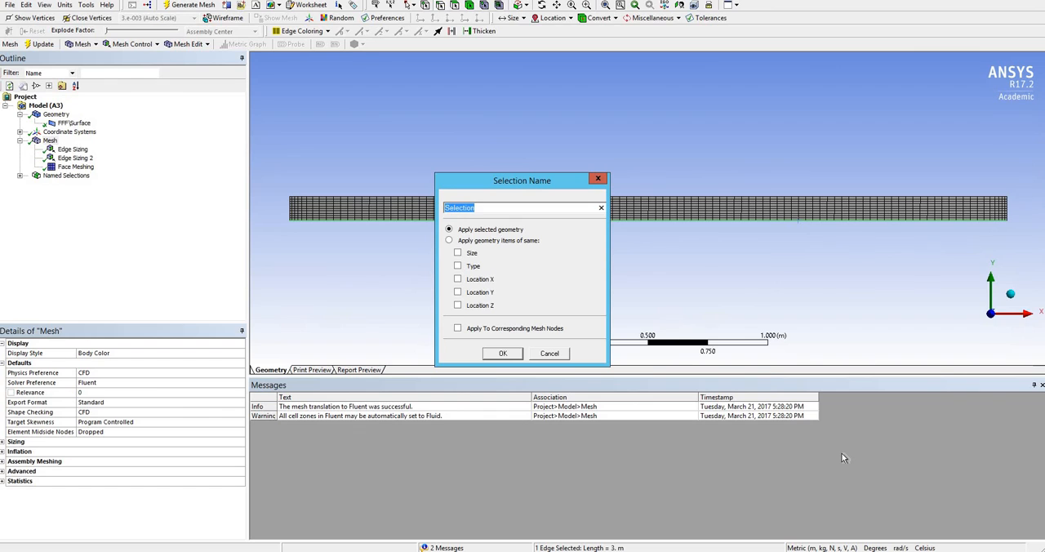
text(axis)
key(Return)
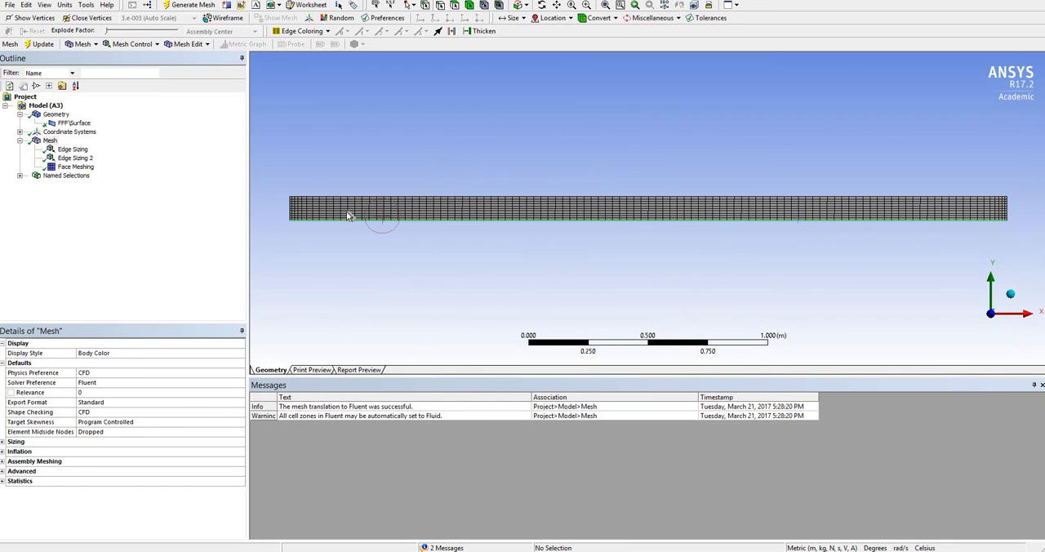
click(336, 179)
click(9, 5)
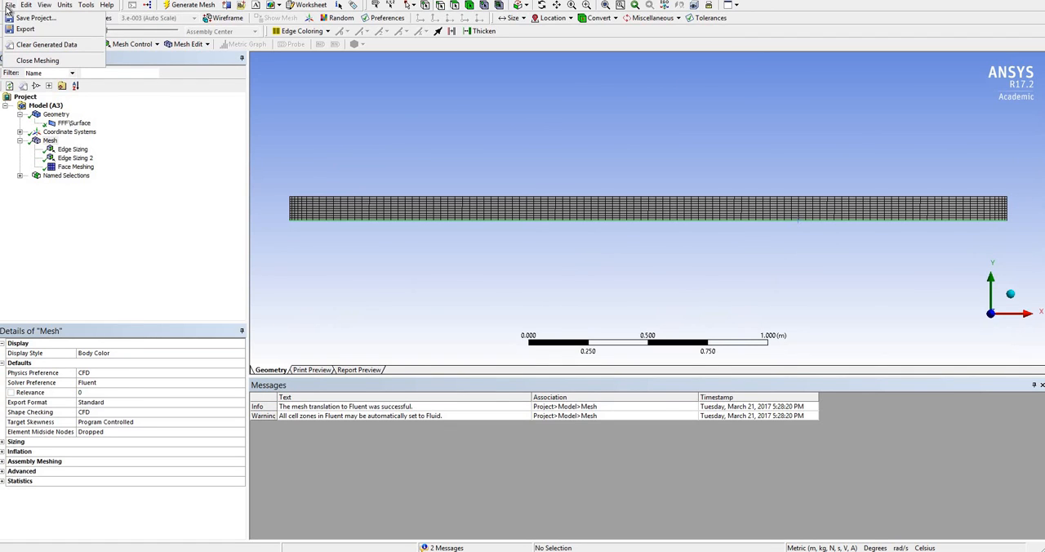
click(25, 18)
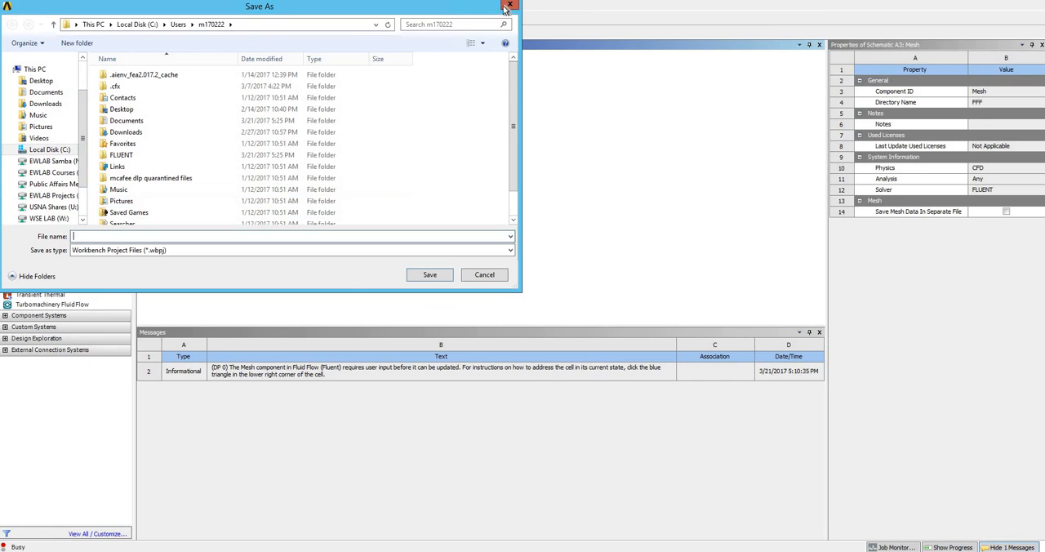
key(Escape)
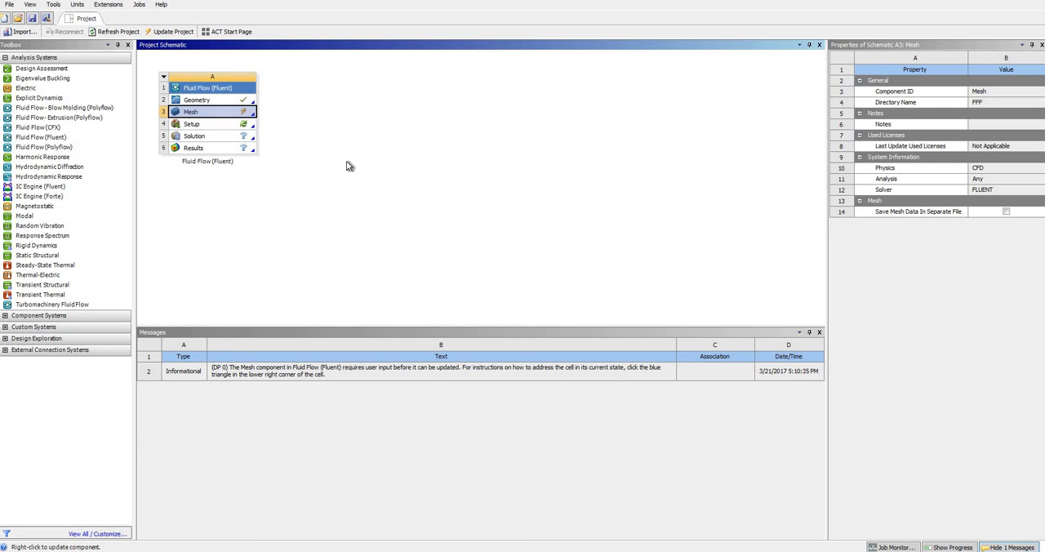
Update the Mesh component of the Fluid Flow (Fluent) system in the Workbench project schematic.
click(266, 126)
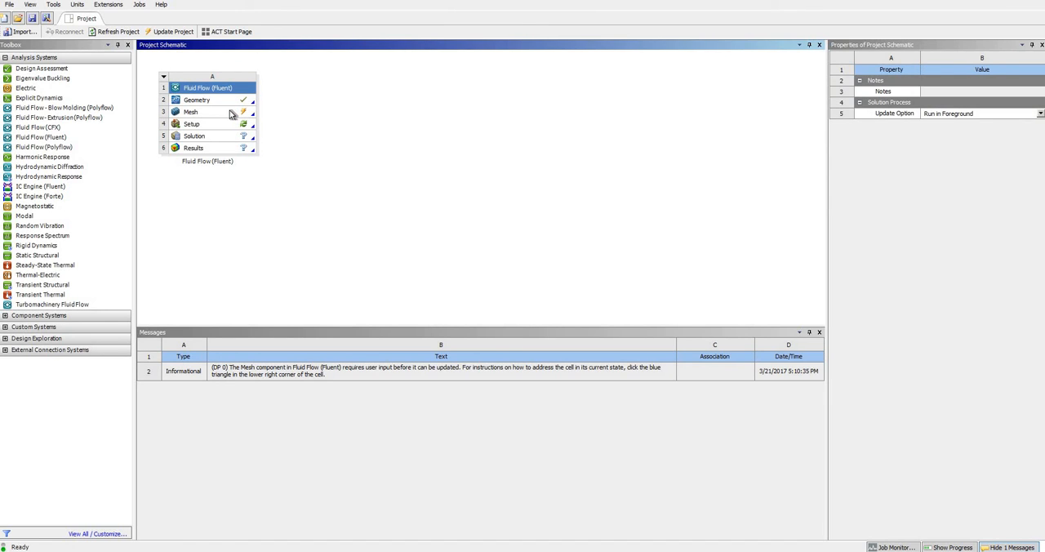
click(230, 111)
right_click(229, 111)
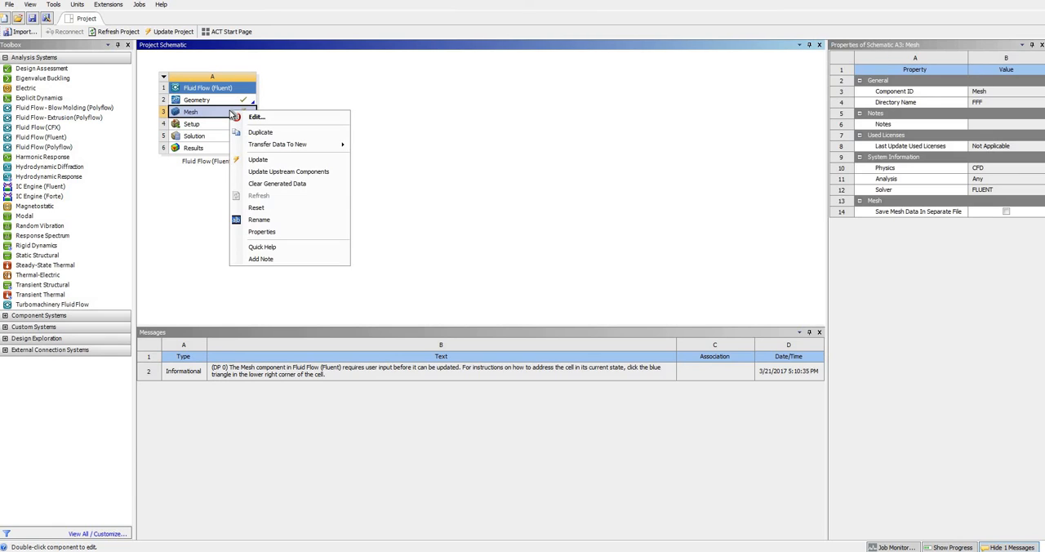
click(258, 159)
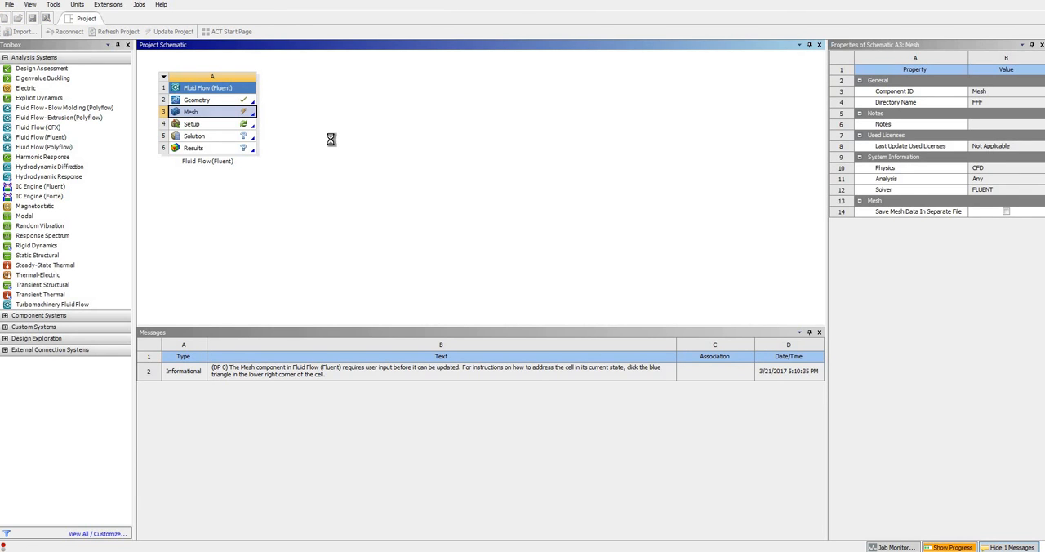